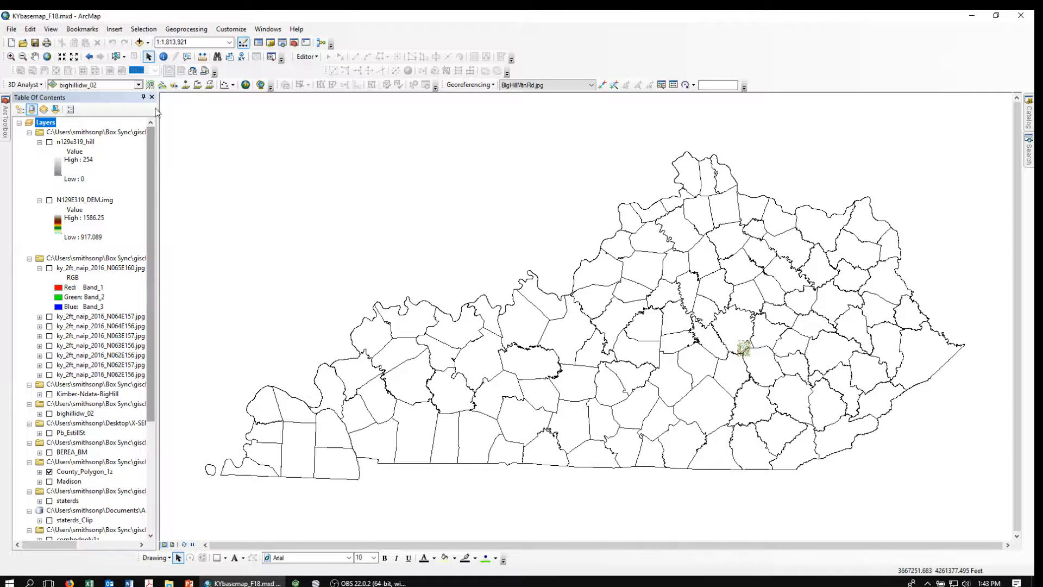
Zoom to the Bighill quadrangle bookmark and display the ky_2ft_naip_2016_N065E160.jpg aerial tile.
left_click(85, 29)
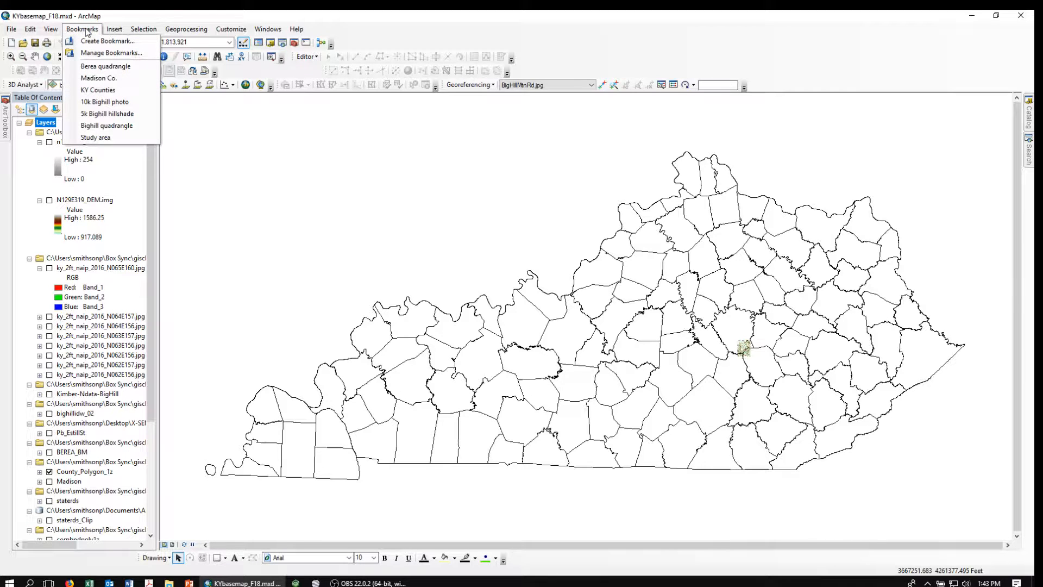
left_click(105, 129)
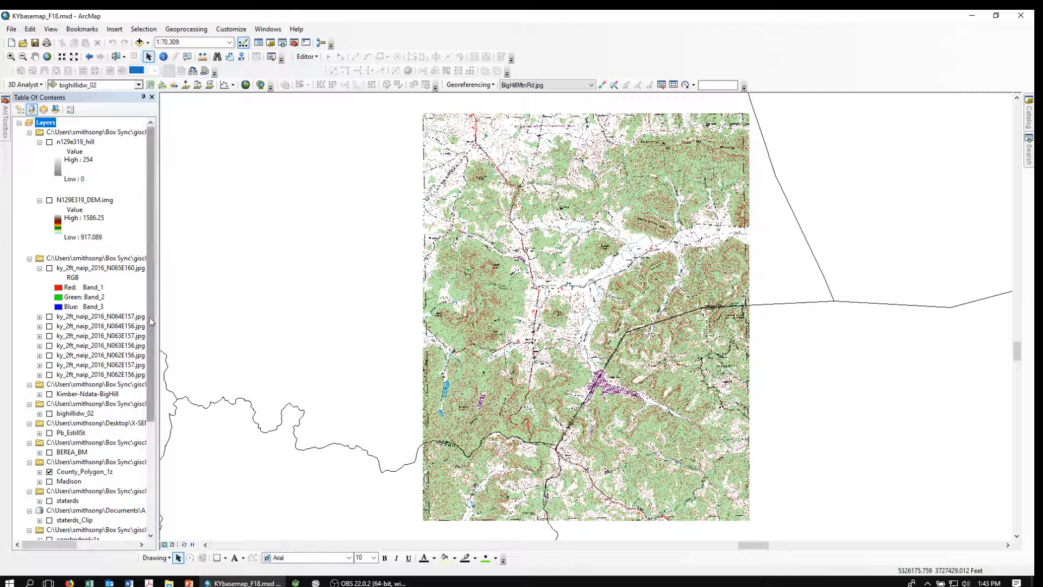
left_click_drag(151, 314, 151, 423)
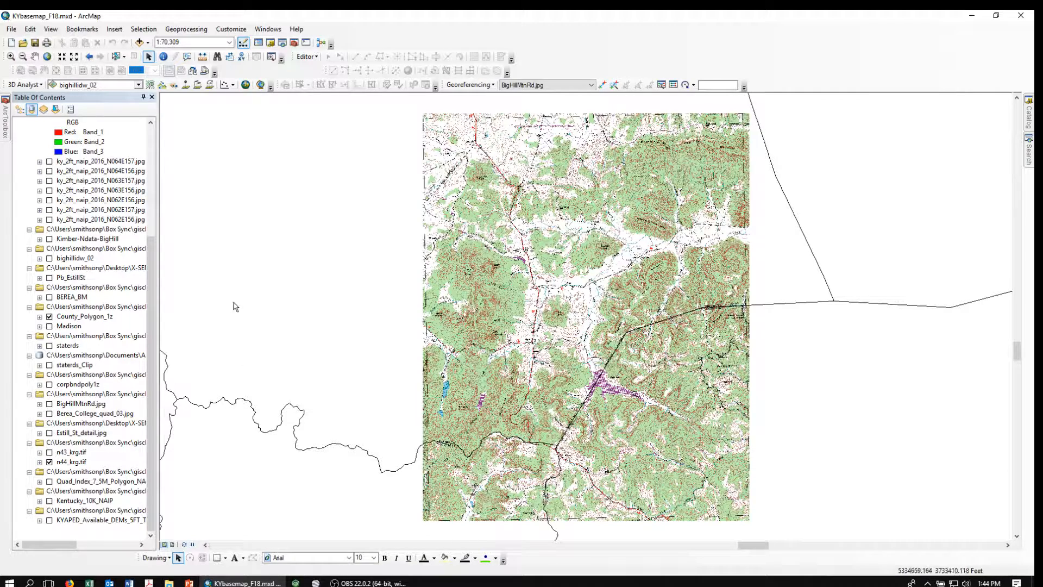
left_click_drag(150, 303, 183, 175)
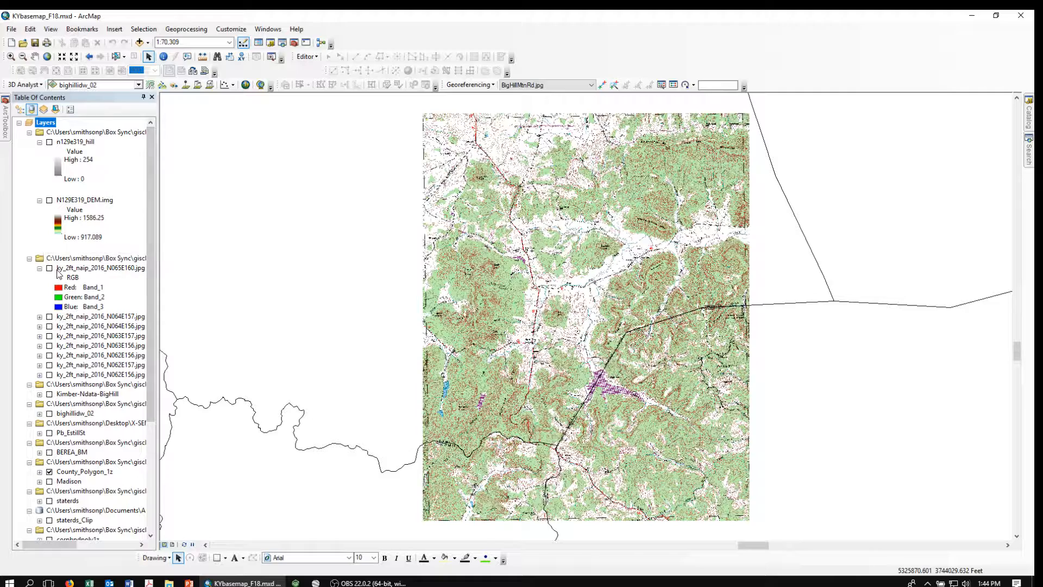
left_click(50, 268)
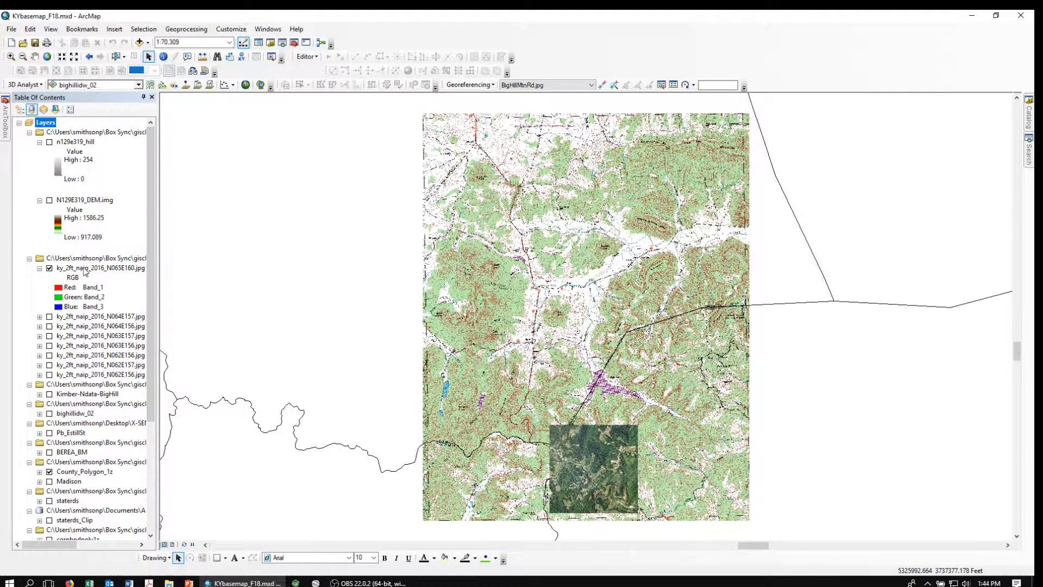
Zoom to the 5k Bighill hillshade bookmark, then to the 1:7,625 bookmark.
left_click(82, 29)
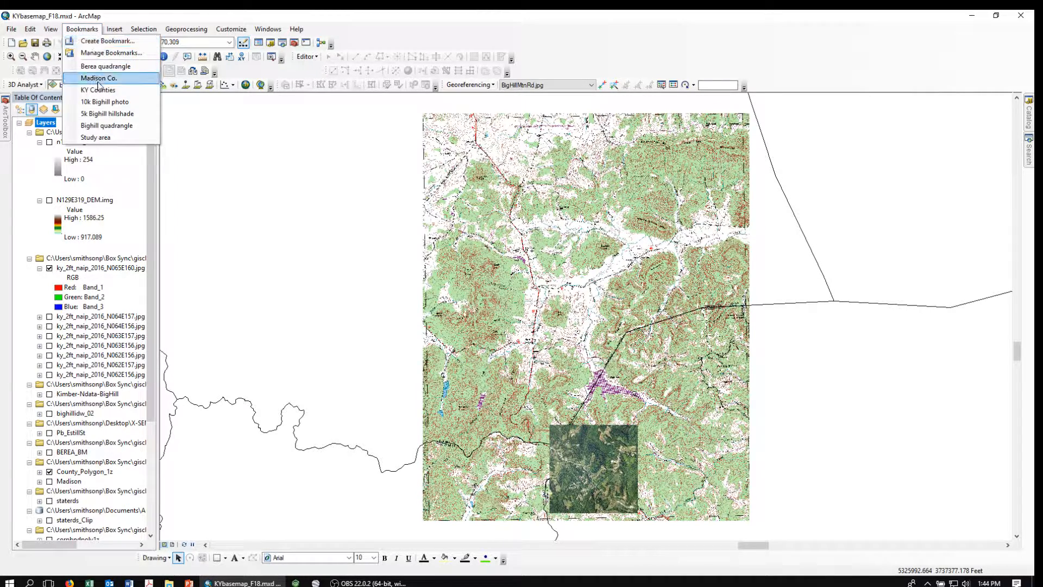
left_click(105, 116)
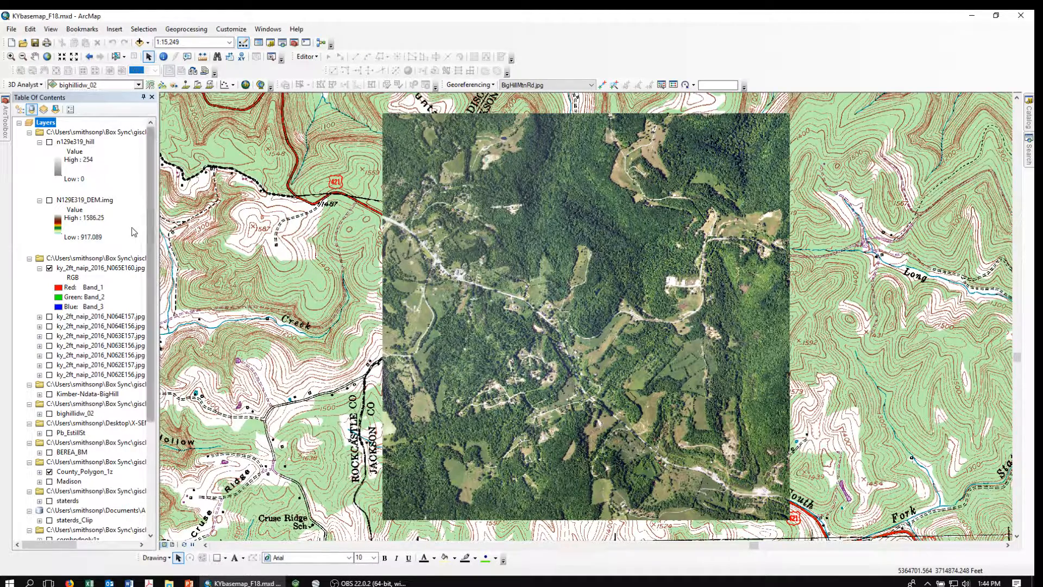
left_click(82, 29)
left_click(96, 116)
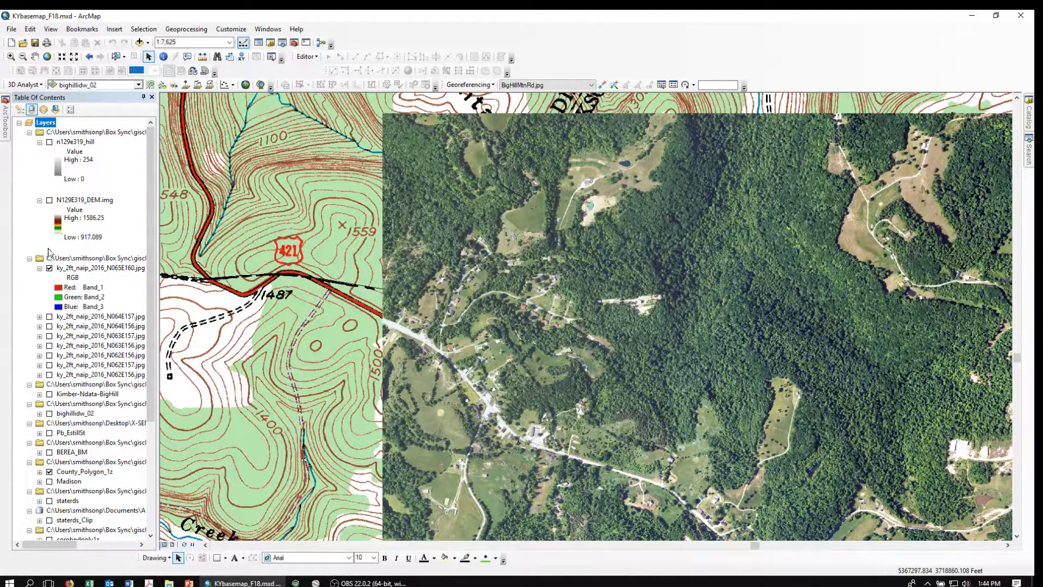
Show the n129e319_hill hillshade with the aerial tile, leaving N129E319_DEM.img switched off.
left_click(49, 200)
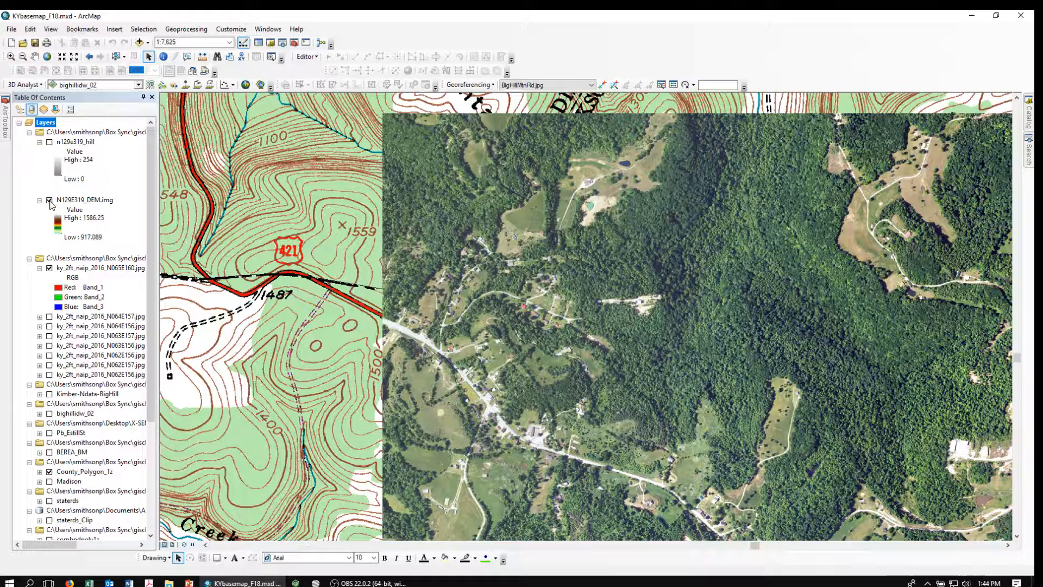
left_click(49, 142)
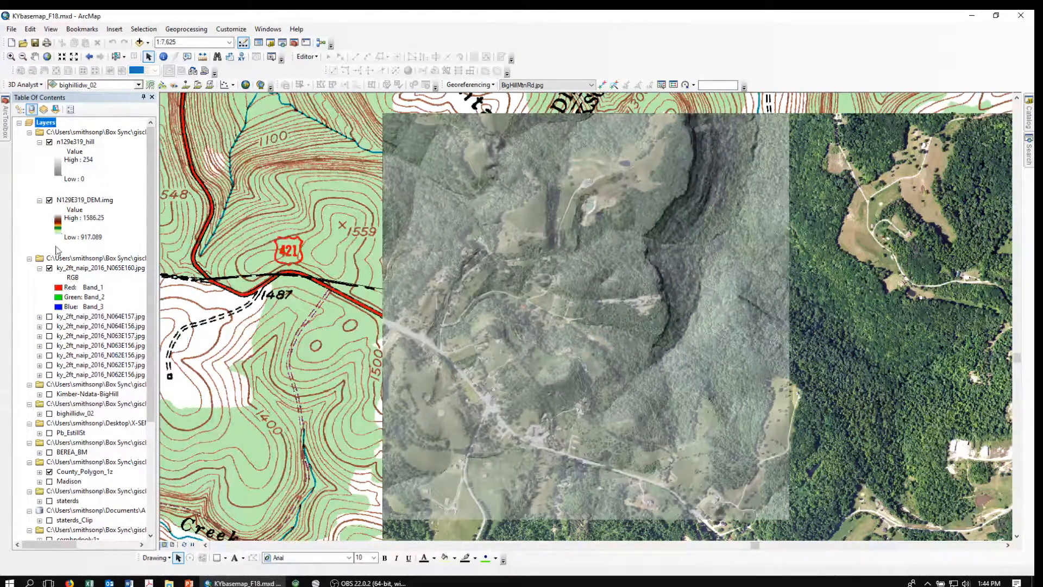
left_click(49, 268)
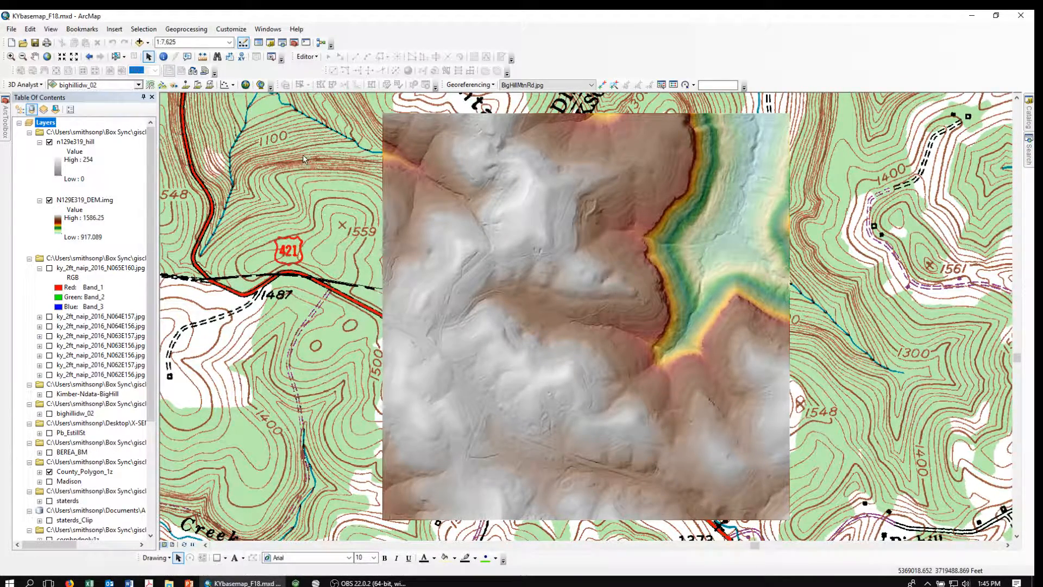
left_click(50, 268)
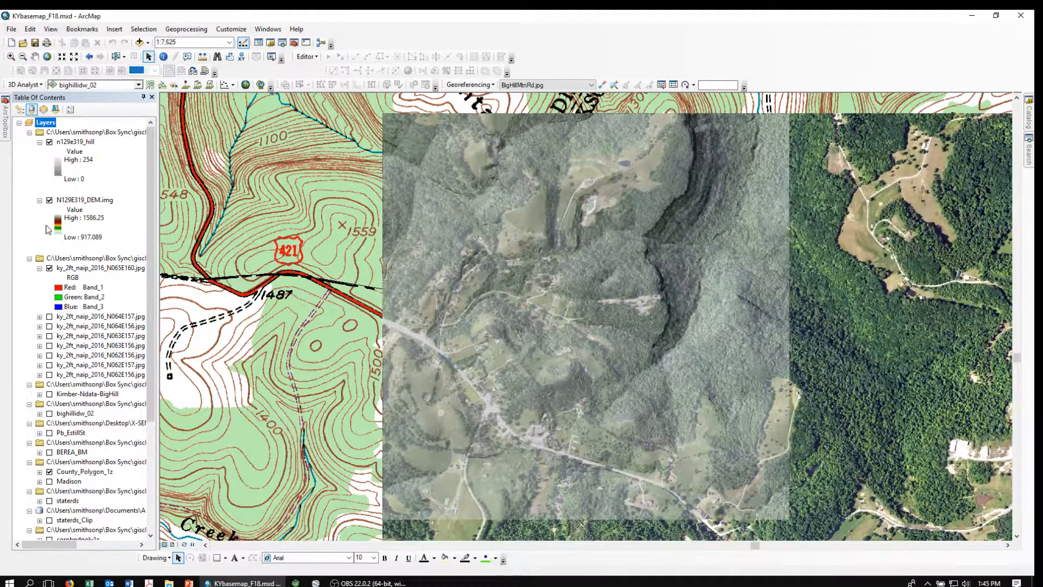
left_click(49, 200)
Zoom to the saved 1:990 close-up bookmark of the aerial imagery.
left_click(76, 30)
left_click(101, 137)
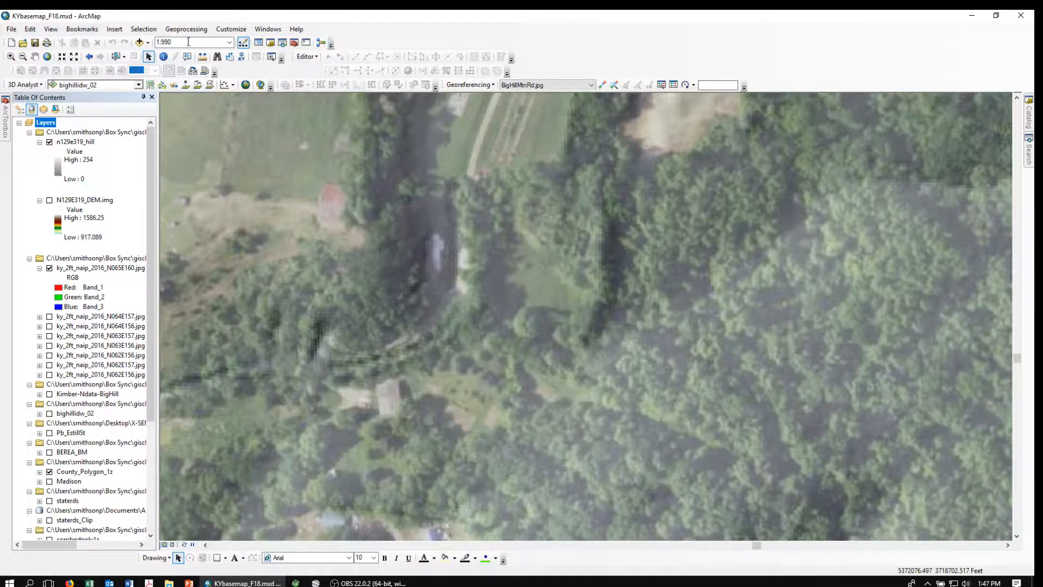
Add the 'Soil data$' sheet of SoilNData_Bighill_lat-lon.xls from the Data folder.
left_click(140, 43)
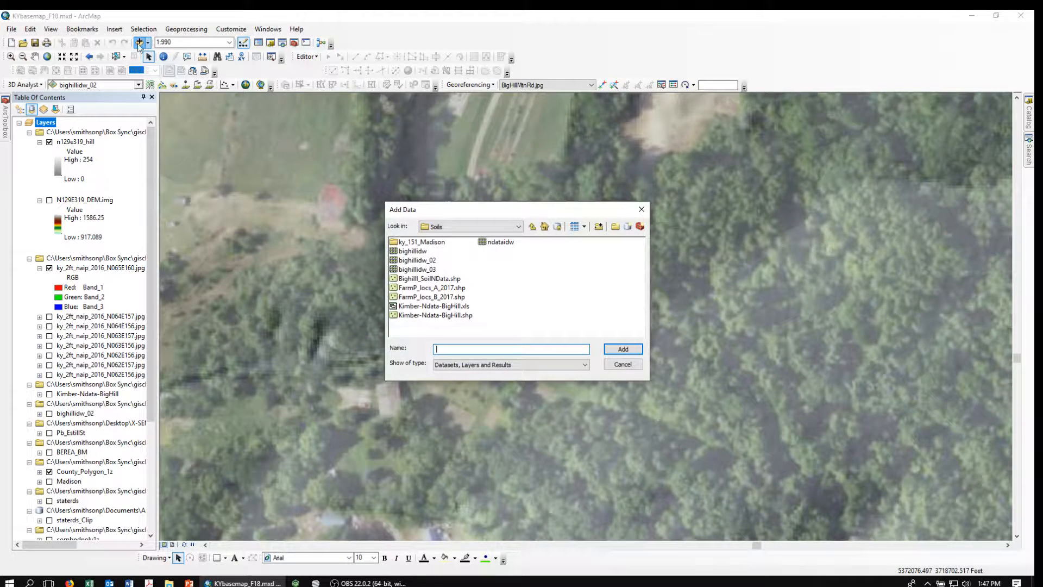
left_click(532, 227)
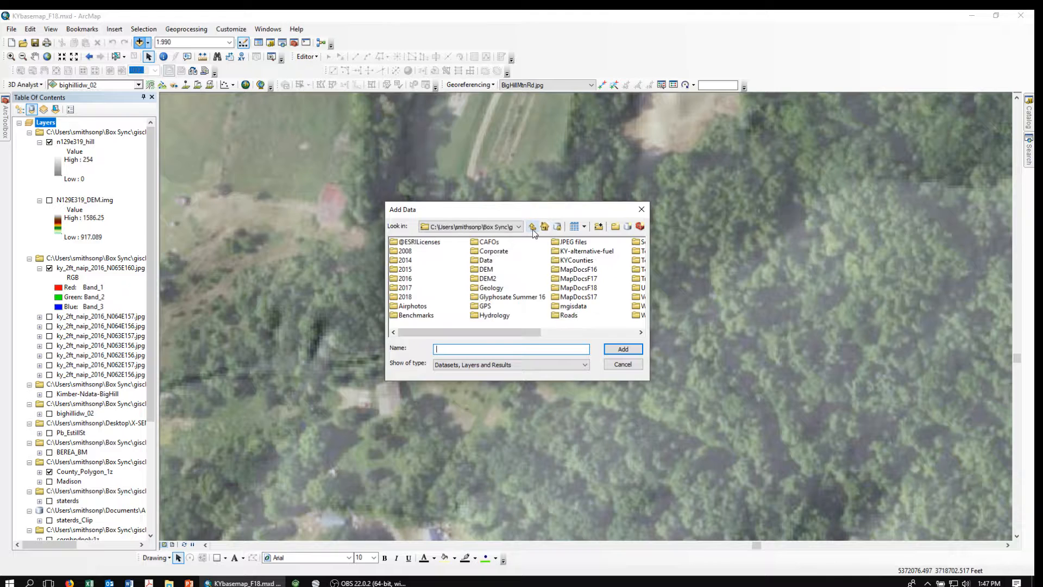
double_click(478, 261)
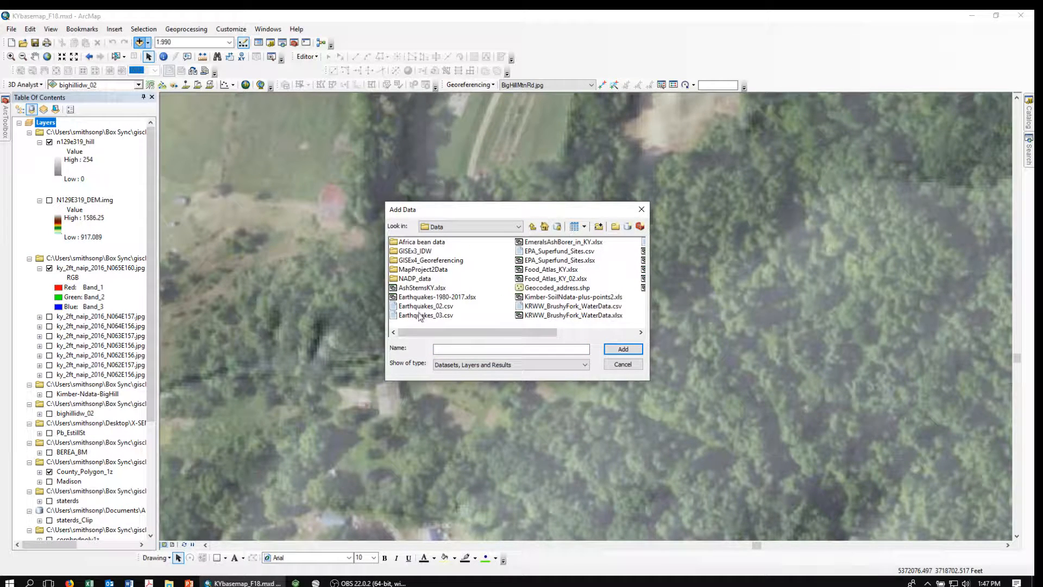
left_click_drag(515, 331, 594, 331)
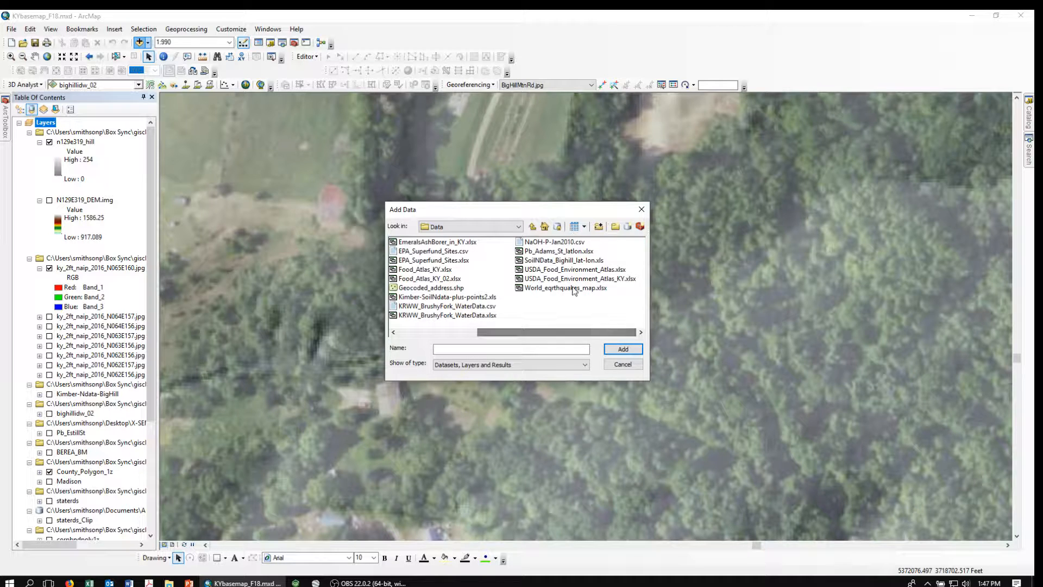
left_click(537, 263)
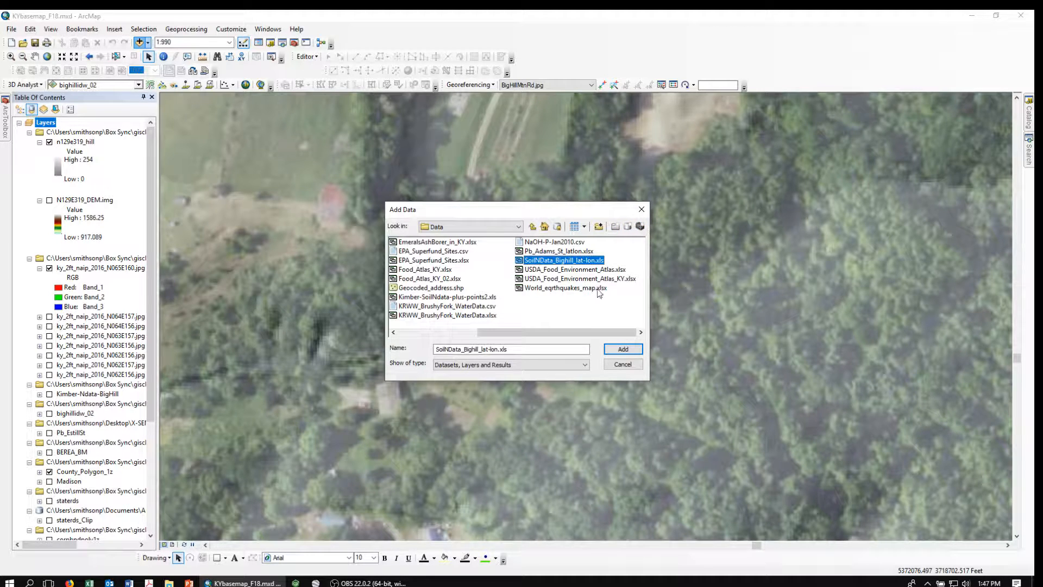
left_click(618, 354)
left_click(620, 351)
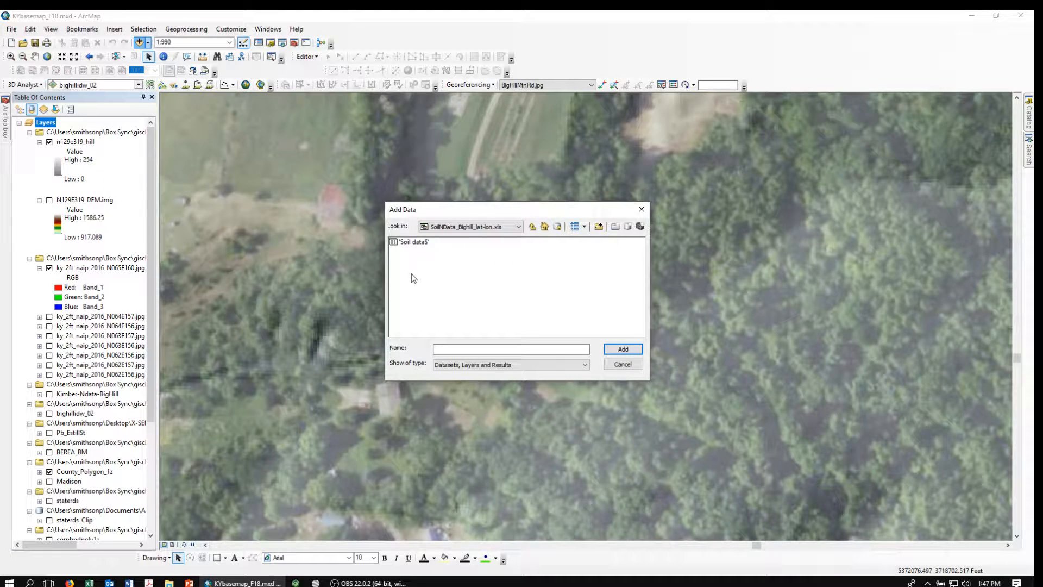
left_click(401, 243)
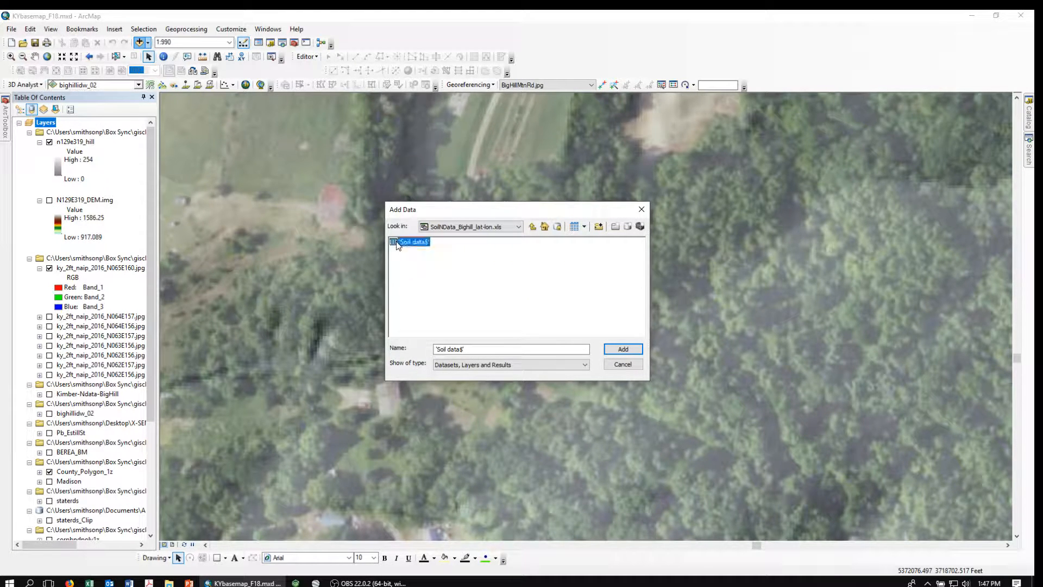
left_click(625, 351)
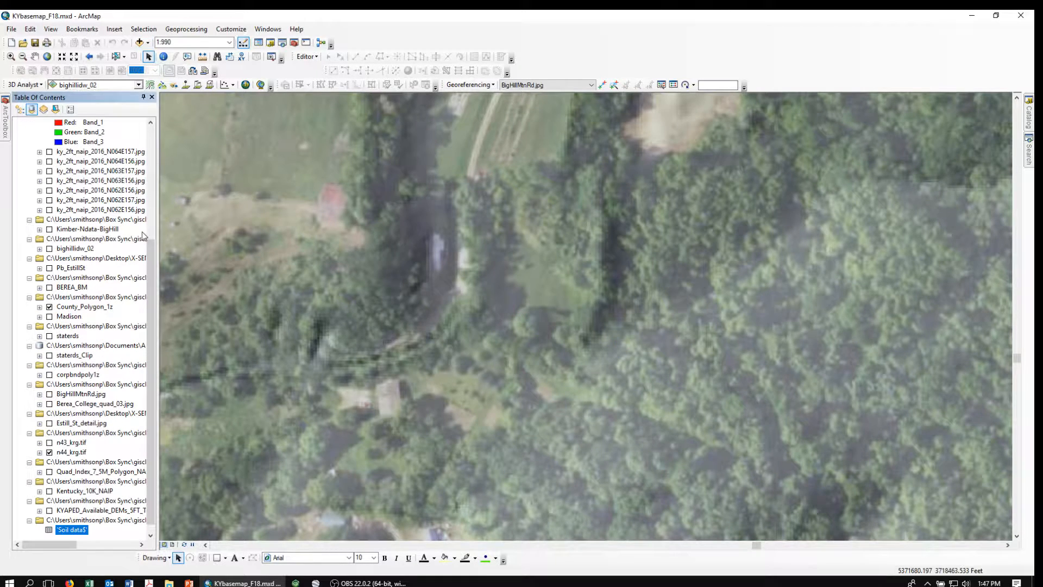
left_click_drag(150, 257, 150, 303)
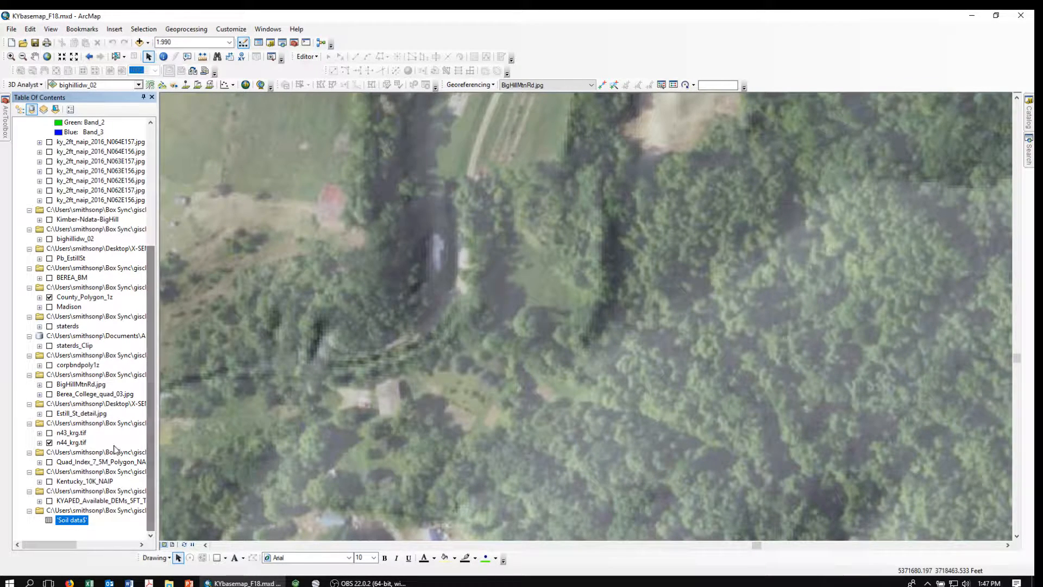
right_click(64, 521)
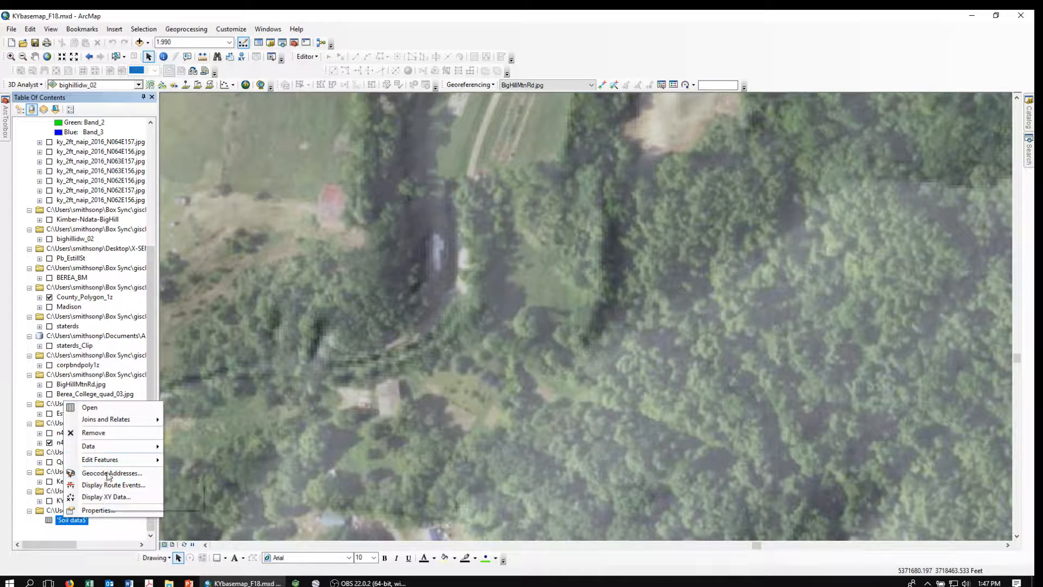
left_click(98, 497)
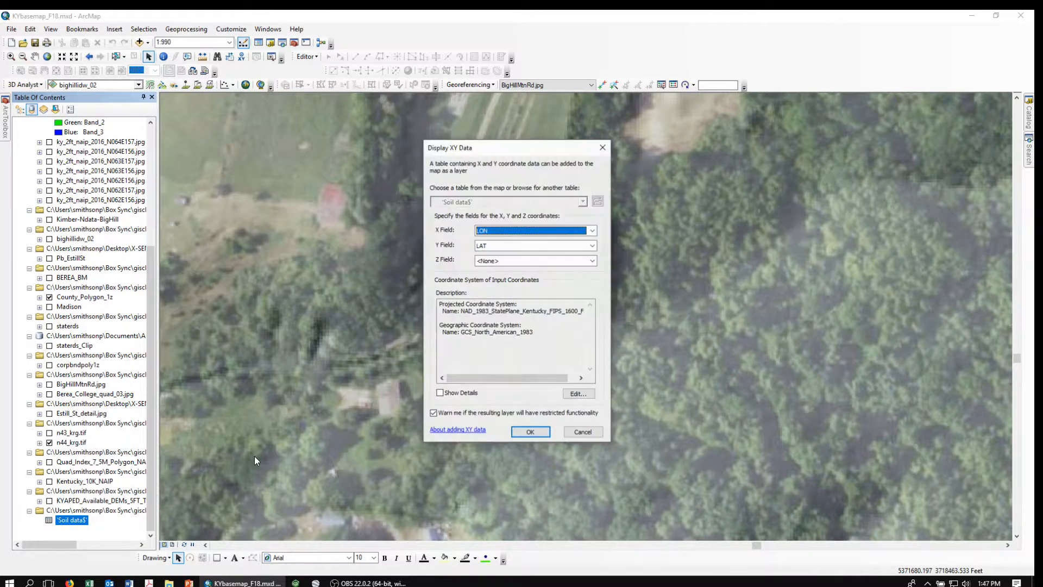
left_click(581, 433)
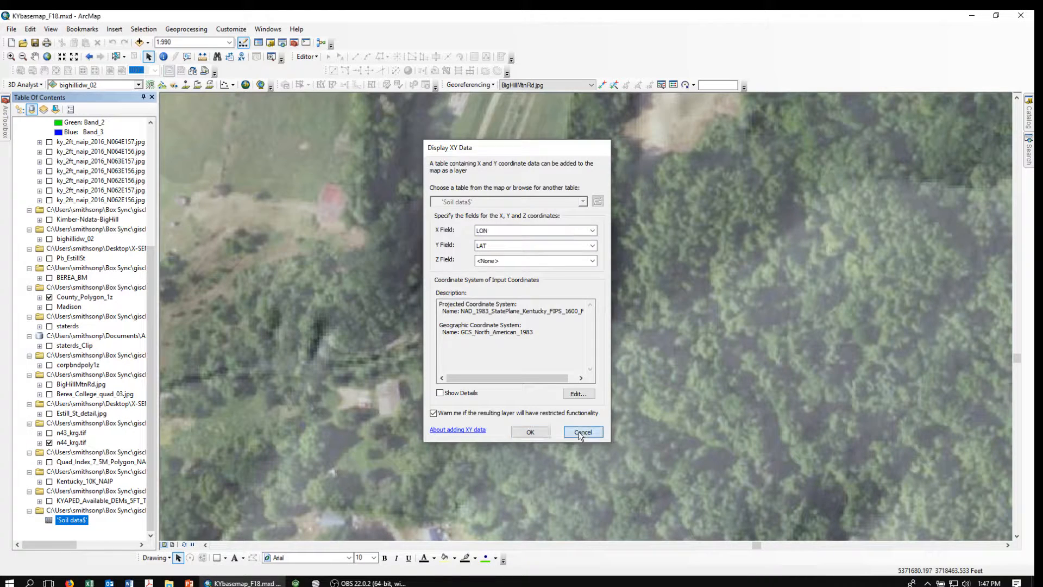
right_click(66, 523)
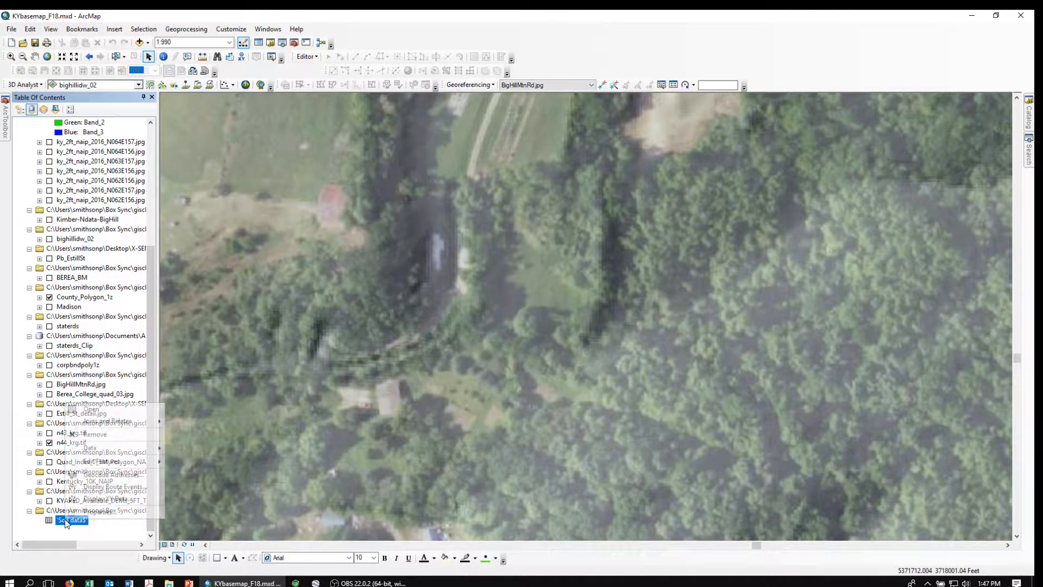
left_click(87, 409)
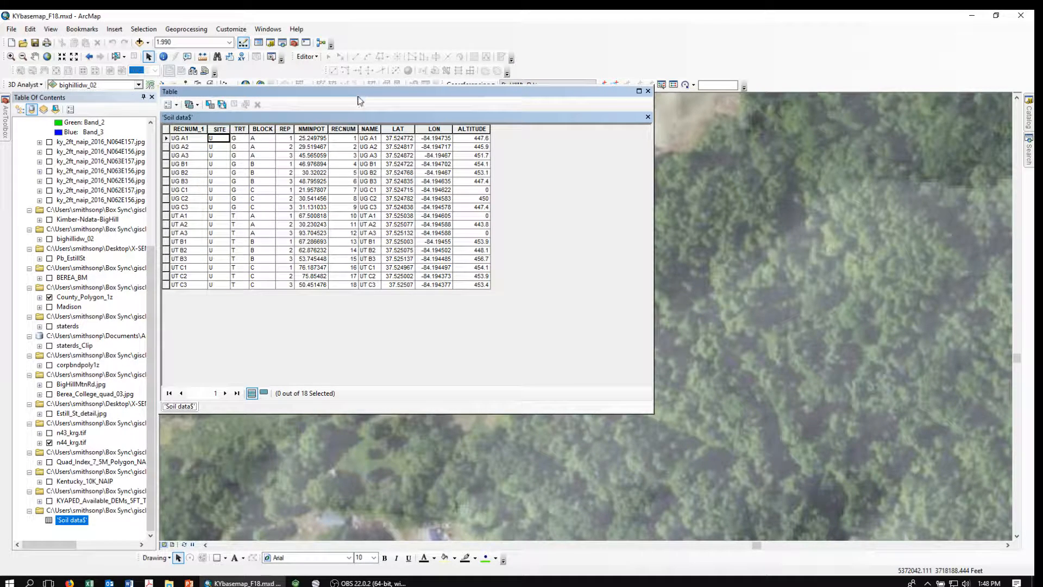
left_click_drag(359, 96, 380, 128)
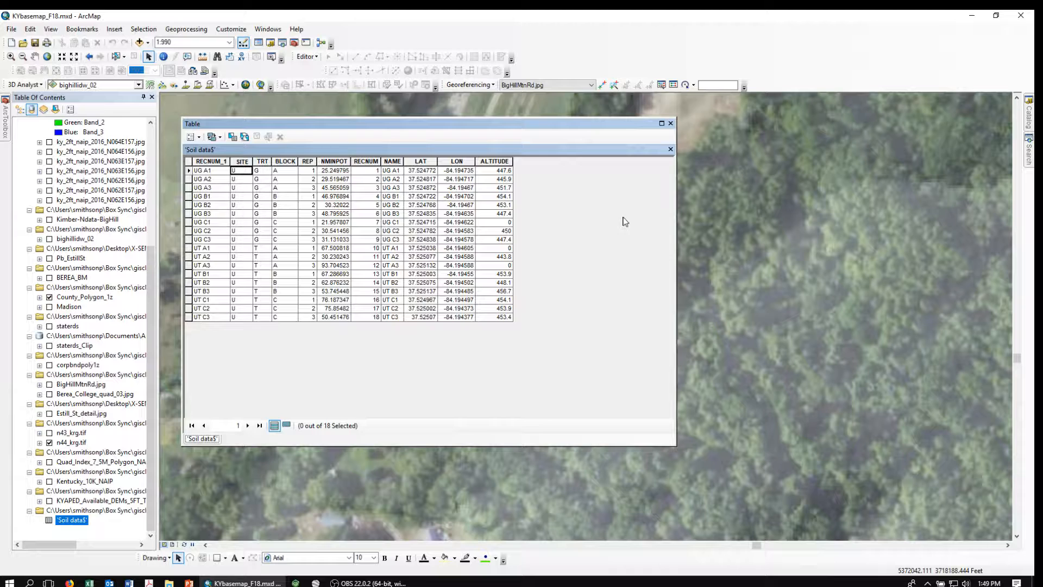
left_click(670, 123)
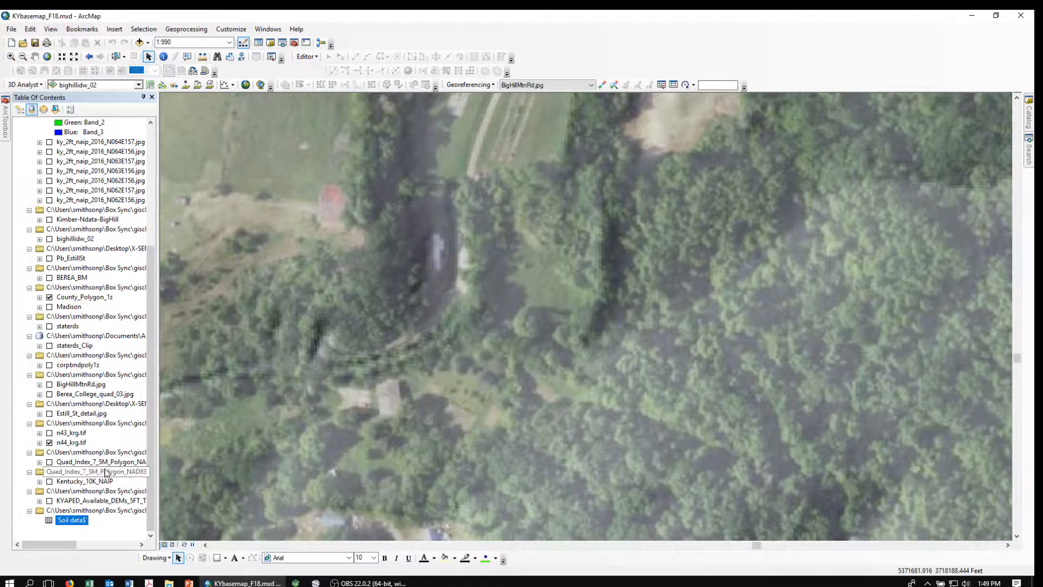
Display the Soil data$ XY data with LON as X, LAT as Y, in WGS 1984.
right_click(67, 523)
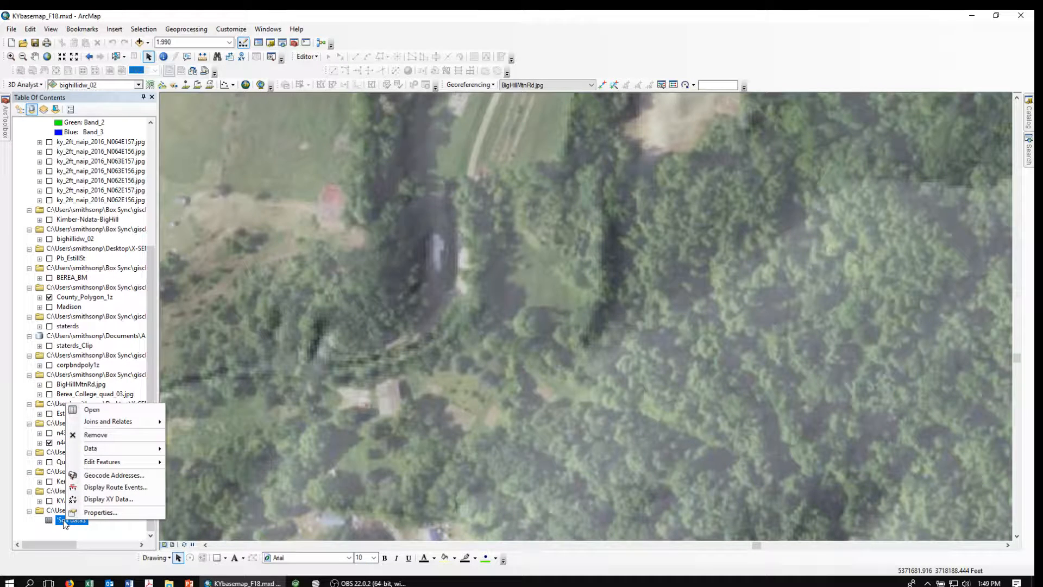
left_click(92, 499)
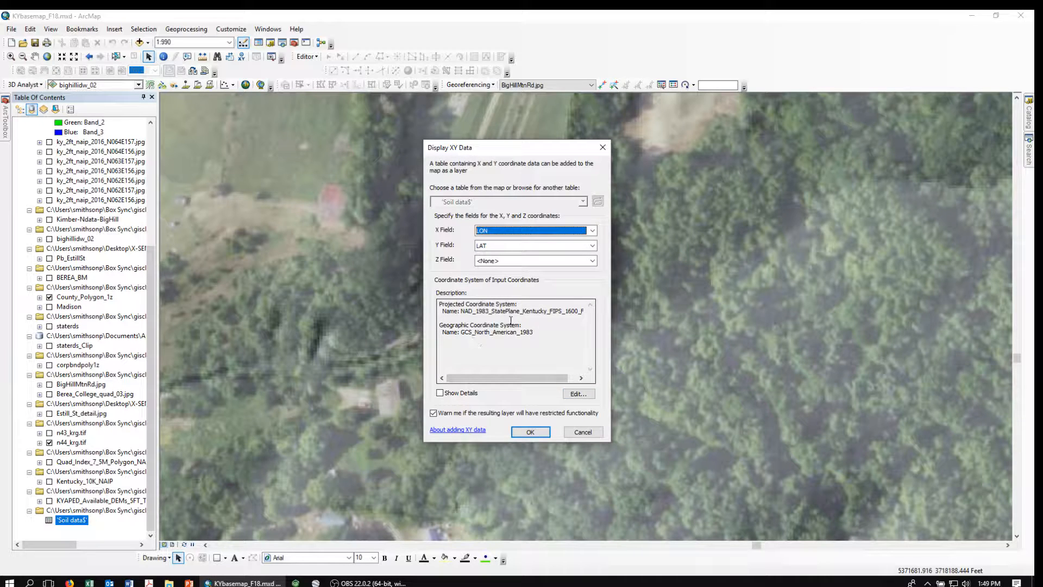
left_click(579, 395)
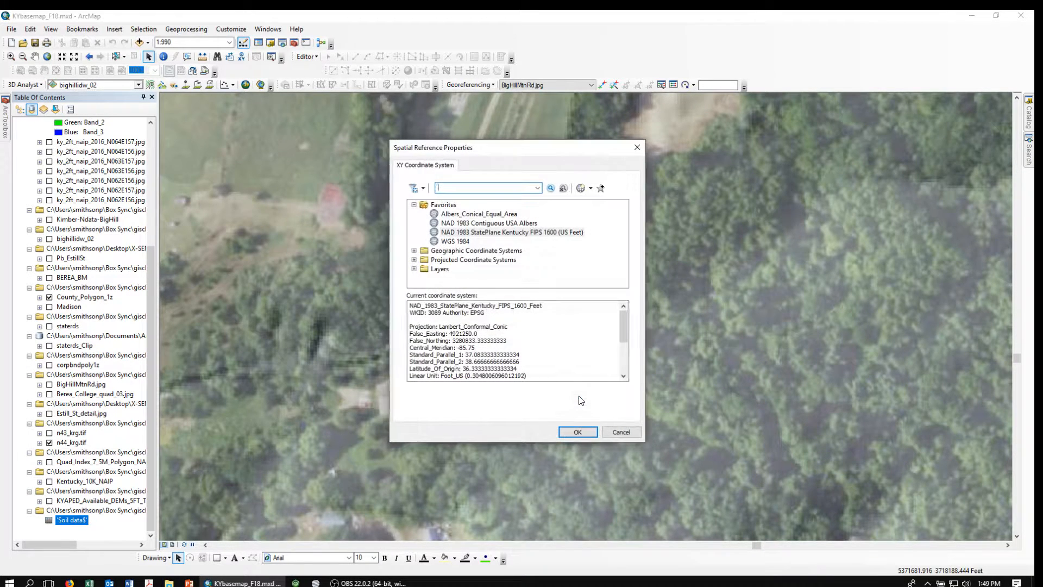
left_click(452, 241)
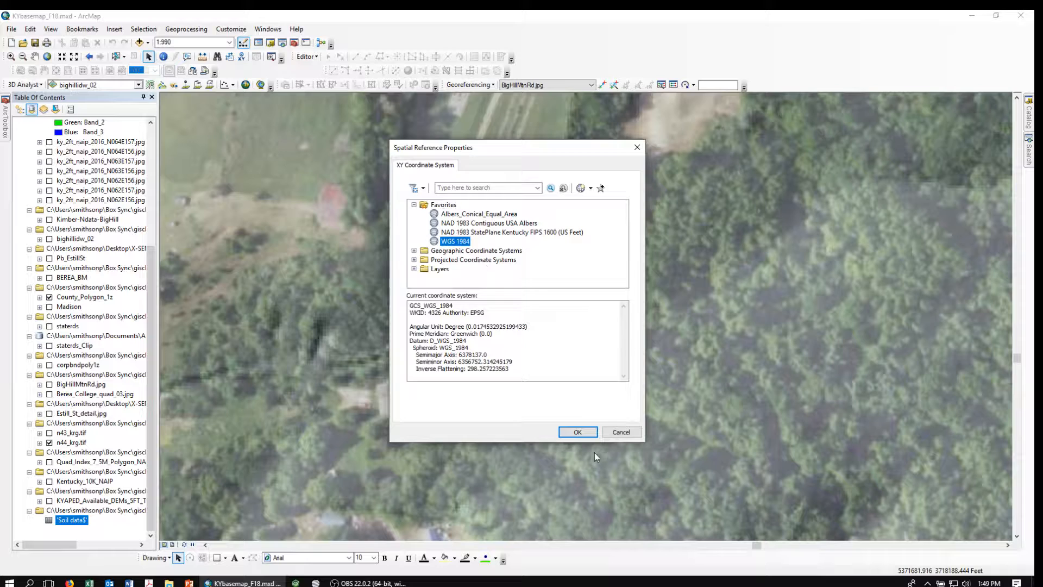
left_click(577, 432)
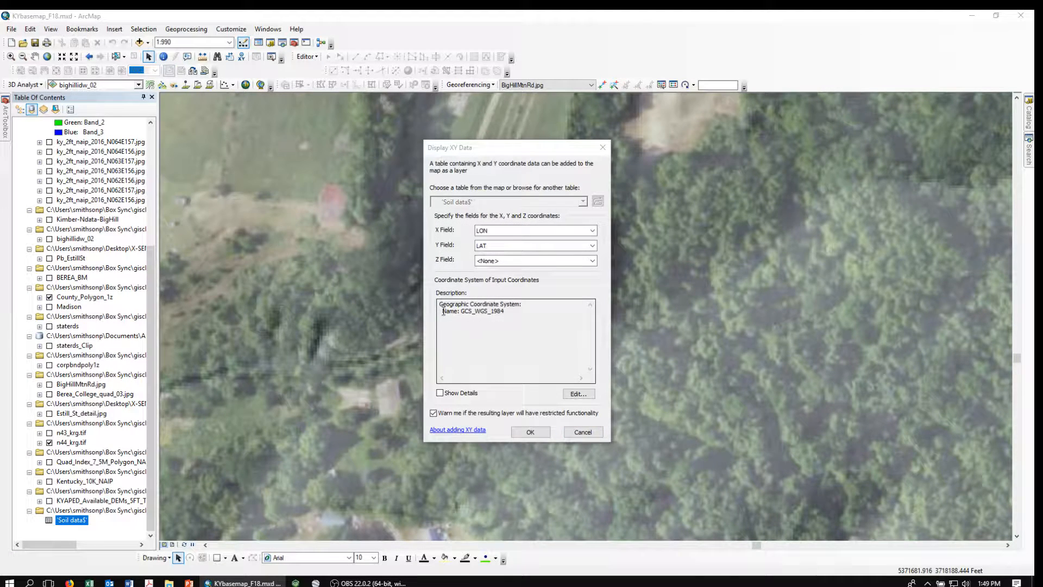
left_click(530, 432)
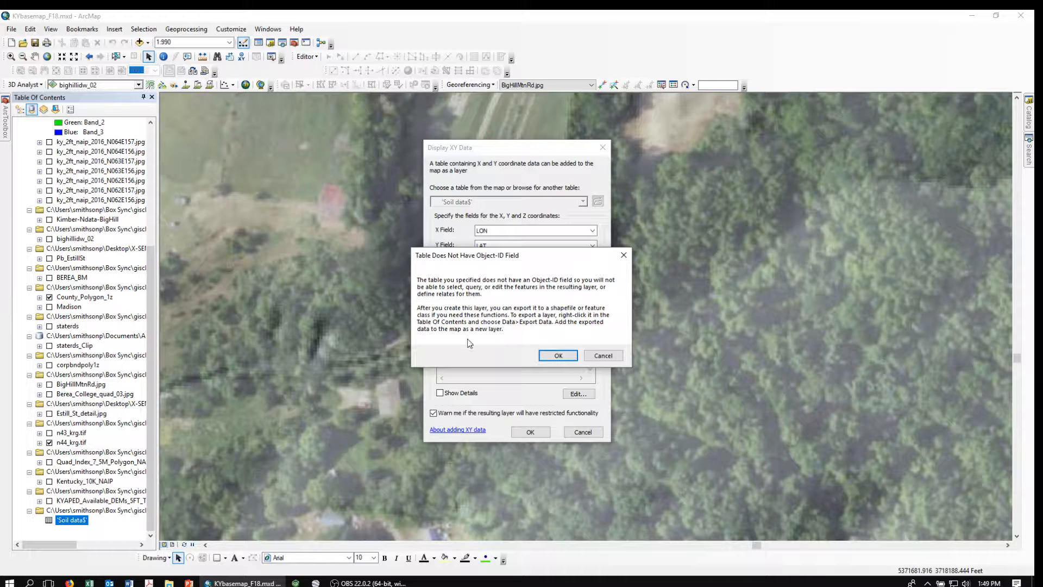
left_click(558, 357)
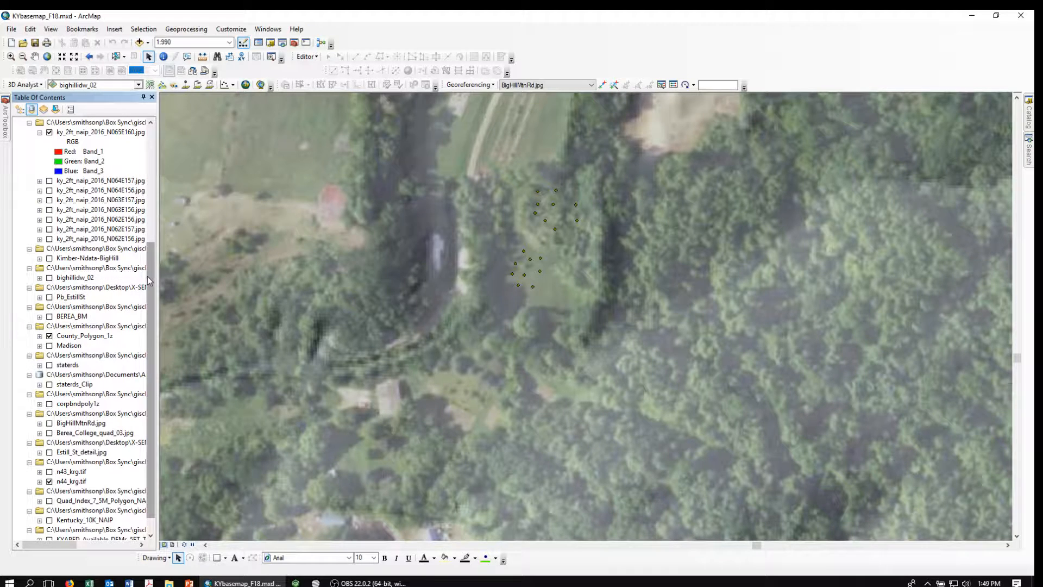
Export the Soil data$ Events points to SoiNData_BigHill.shp and add it to the map.
left_click_drag(148, 276, 162, 181)
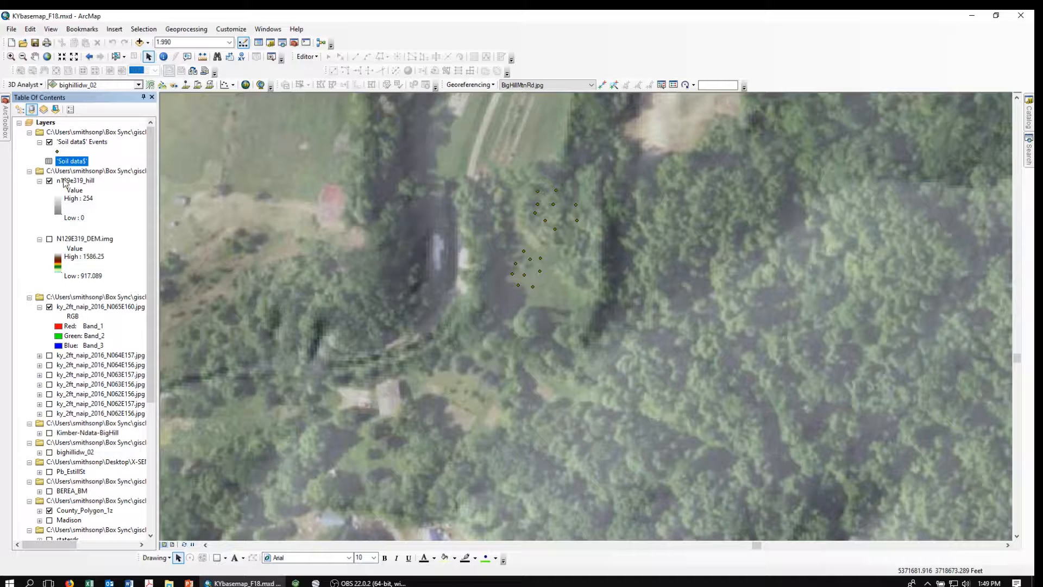
right_click(78, 142)
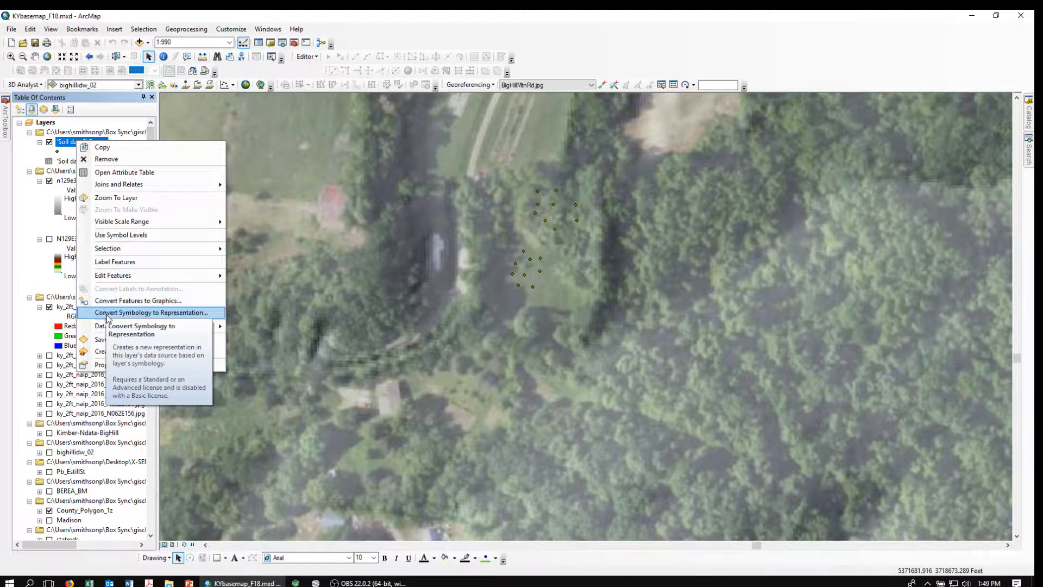
mouse_move(108, 327)
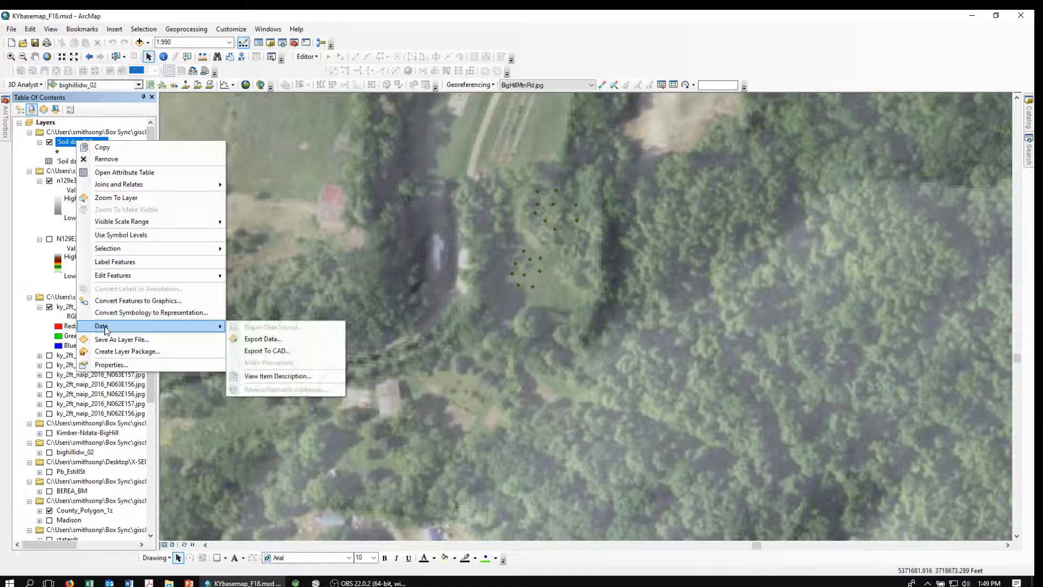
left_click(263, 338)
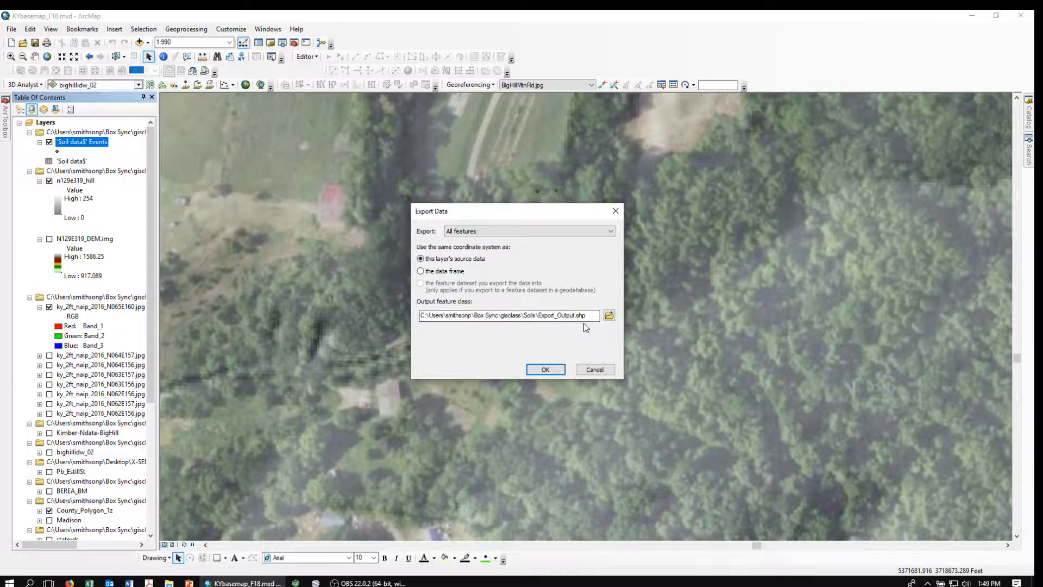
left_click(539, 315)
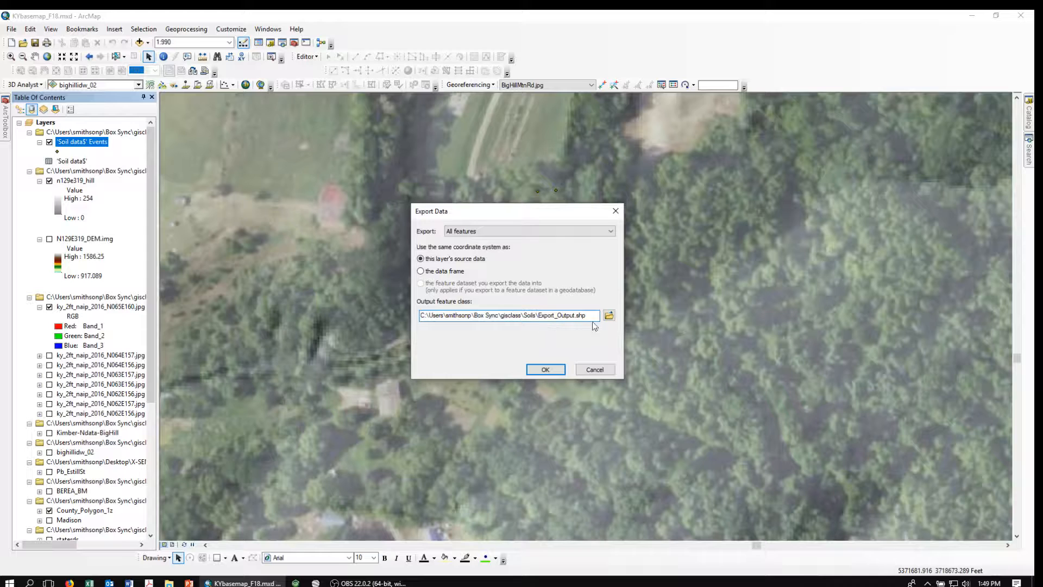
left_click(609, 315)
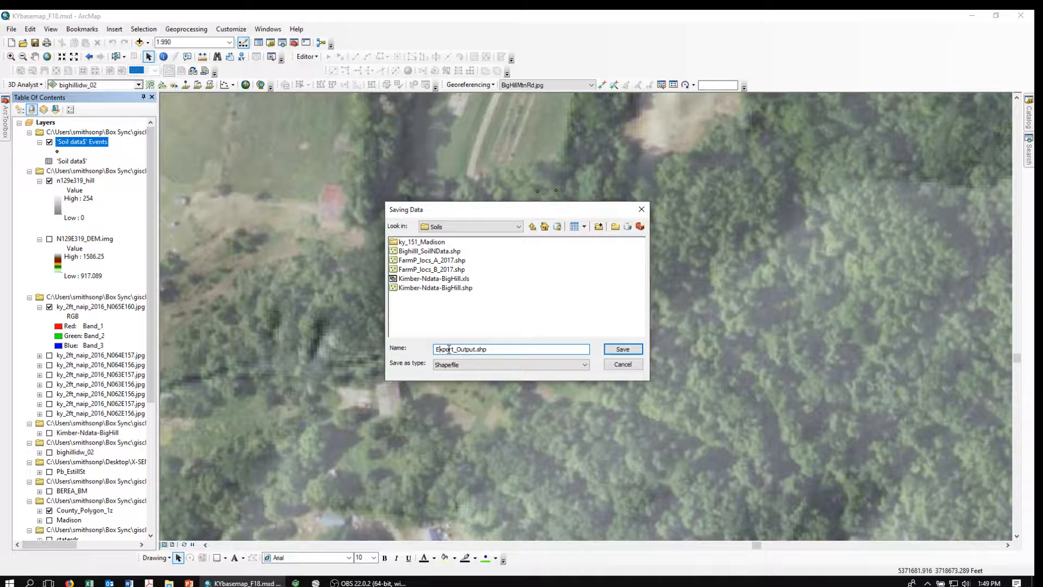
key("Delete")
key("Delete")
key("Delete")
key("Delete")
key("Delete")
key("Delete")
key("Delete")
key("Delete")
key("Delete")
key("Delete")
key("Delete")
type("SoiNData_BigHill")
left_click(621, 353)
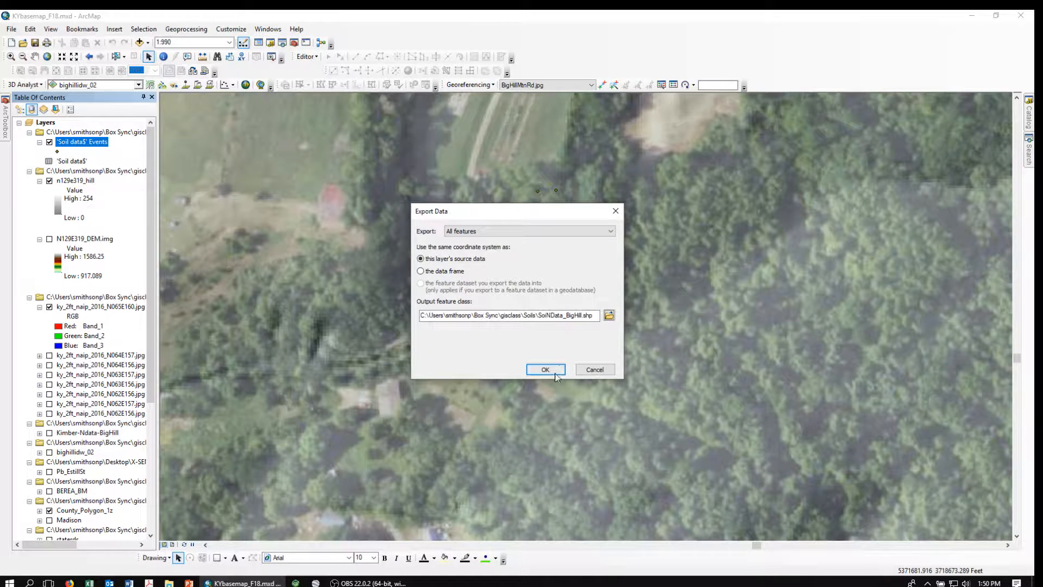
left_click(544, 370)
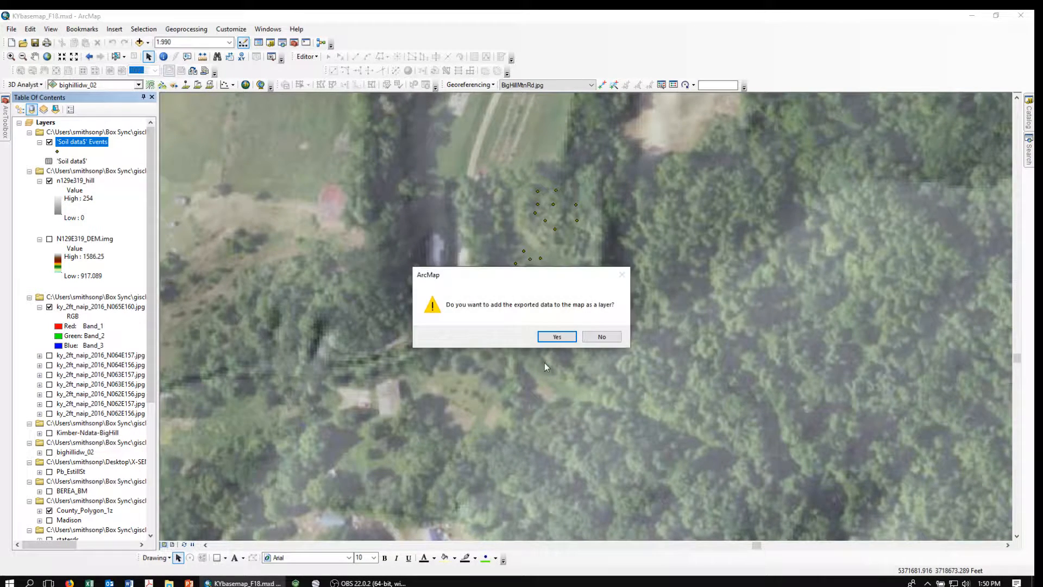
left_click(546, 336)
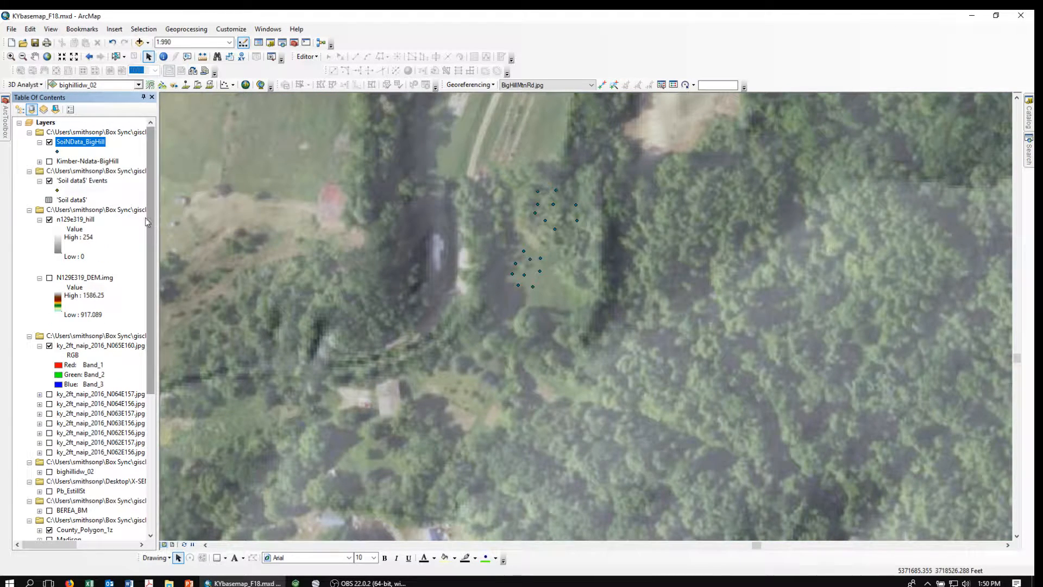
Hide the Soil data$ Events layer, collapse its group, and open SoiNData_BigHill's properties.
right_click(69, 185)
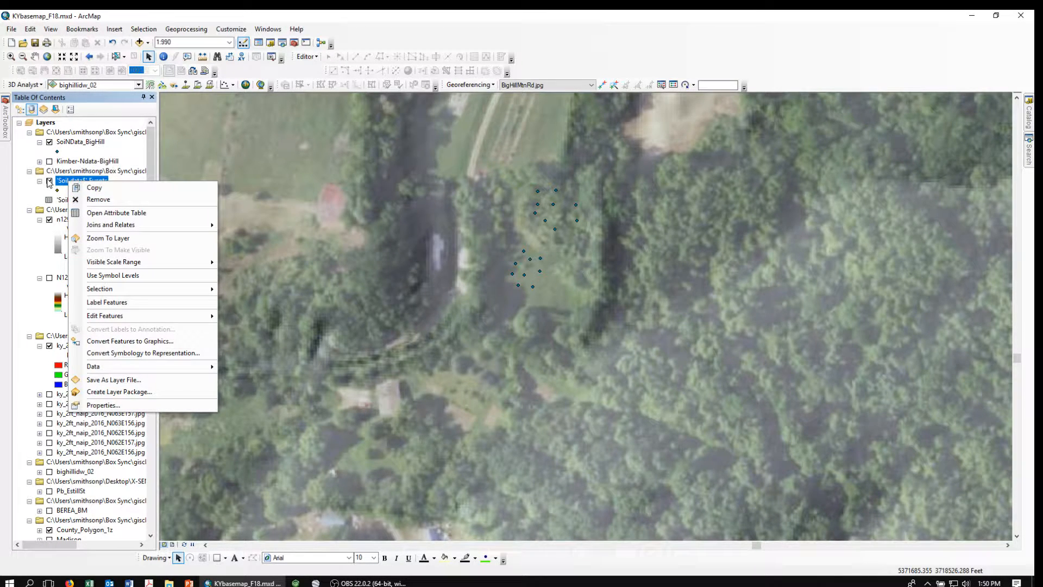
left_click(50, 181)
left_click(30, 171)
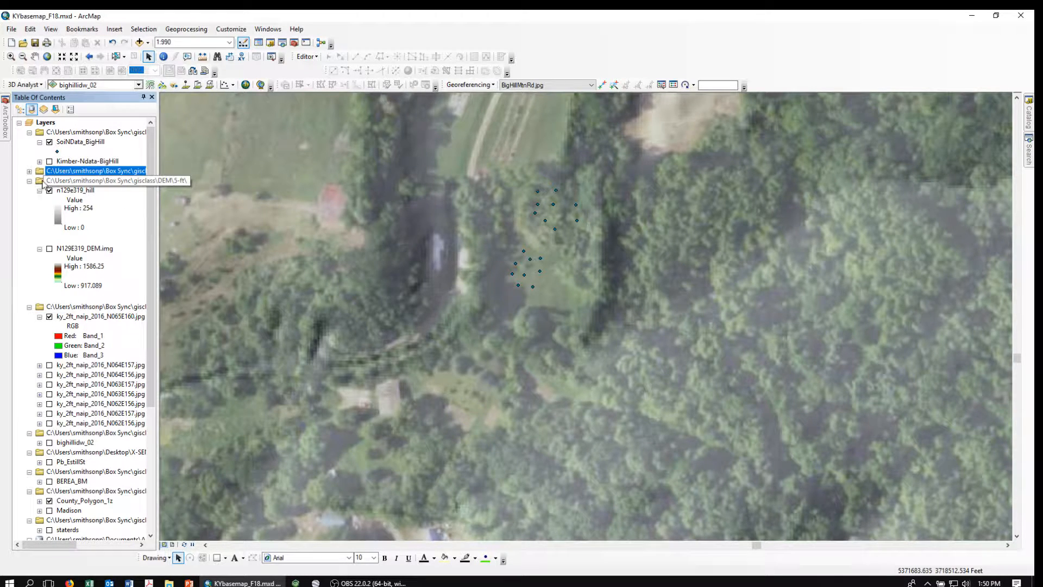
left_click(78, 141)
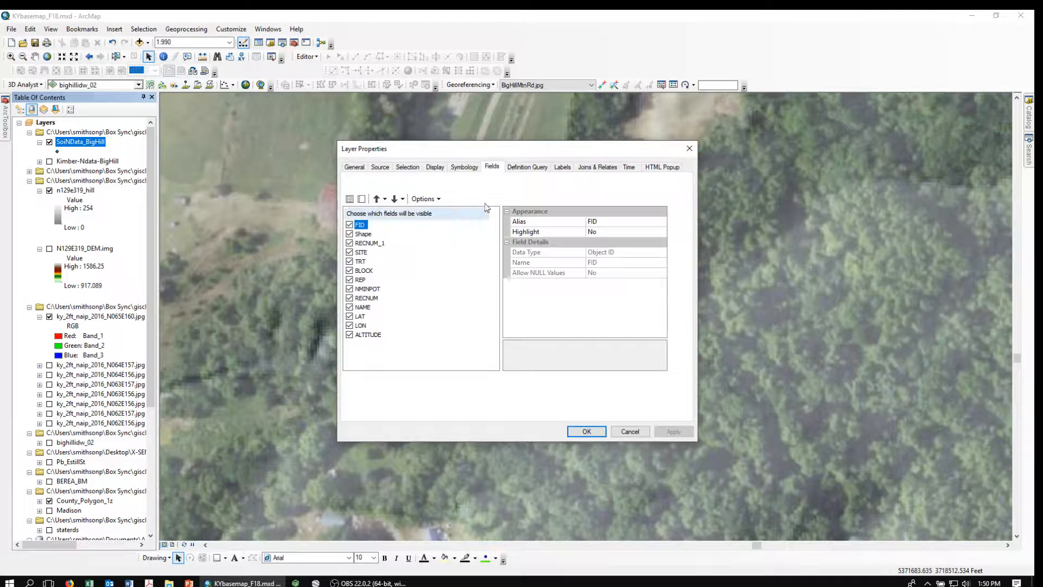
Set the layer's symbology to Quantities > Graduated colors on the NMINPOT field.
left_click(464, 167)
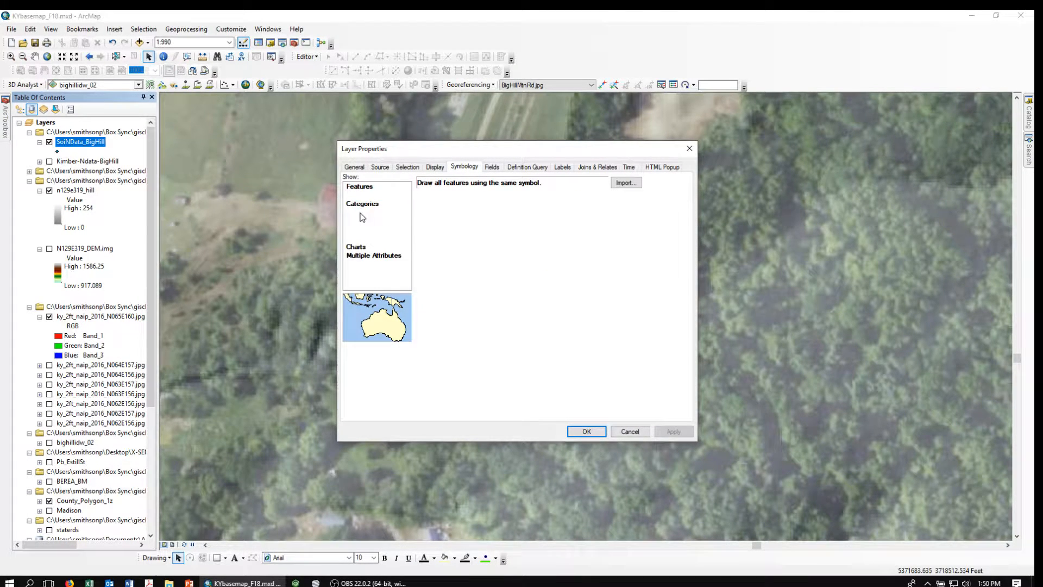
left_click(362, 212)
left_click(532, 205)
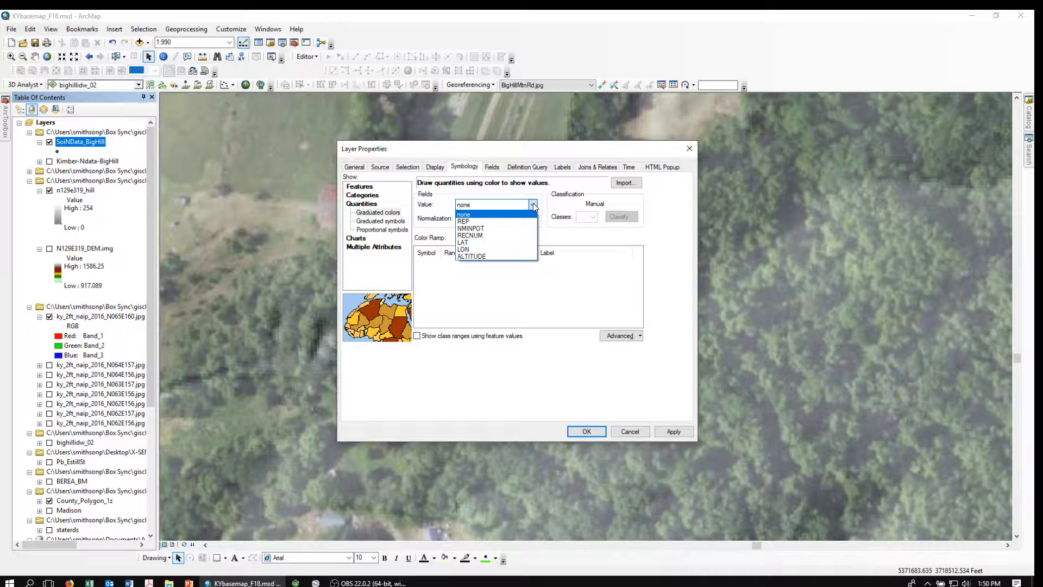
left_click(466, 228)
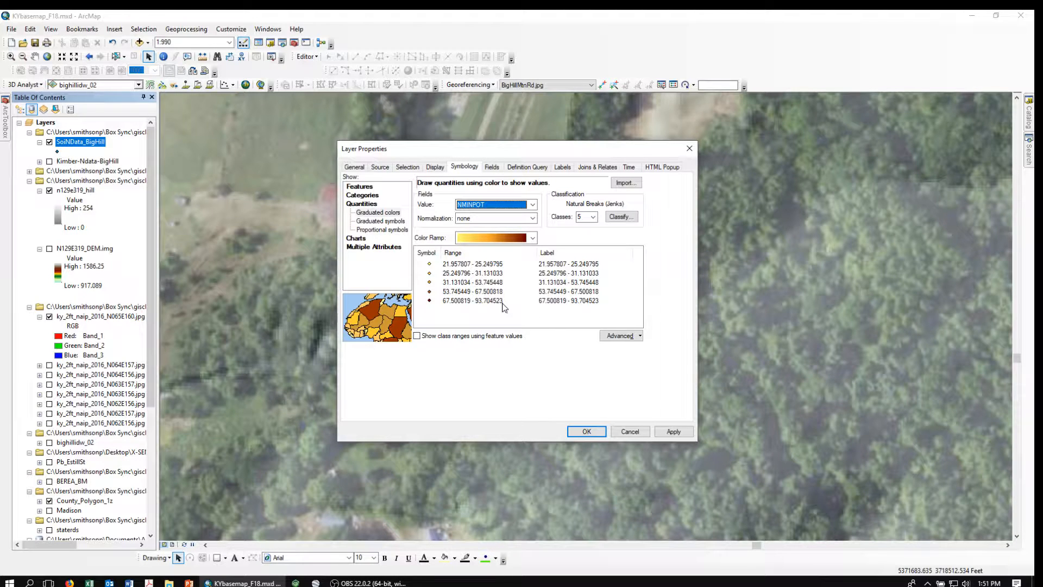
Give all five NMINPOT class symbols size 5 and apply the symbology.
left_click(429, 265)
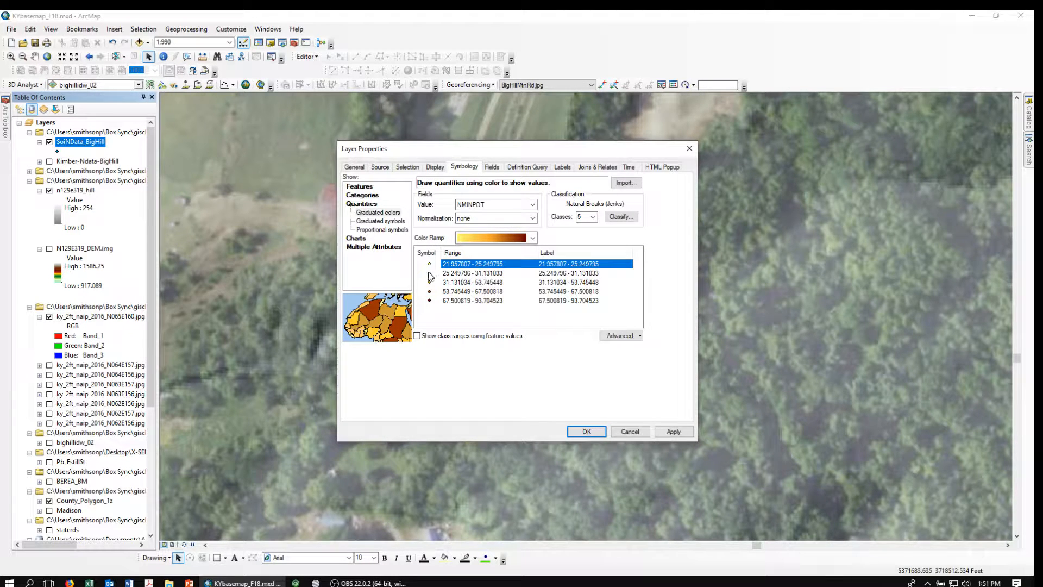
left_click_drag(428, 273, 430, 302)
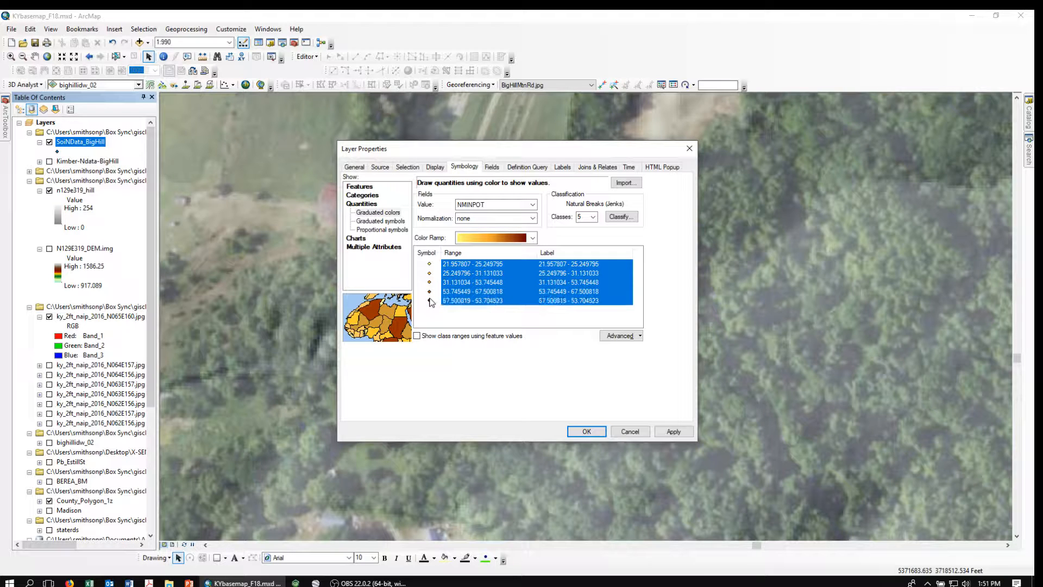
left_click(425, 255)
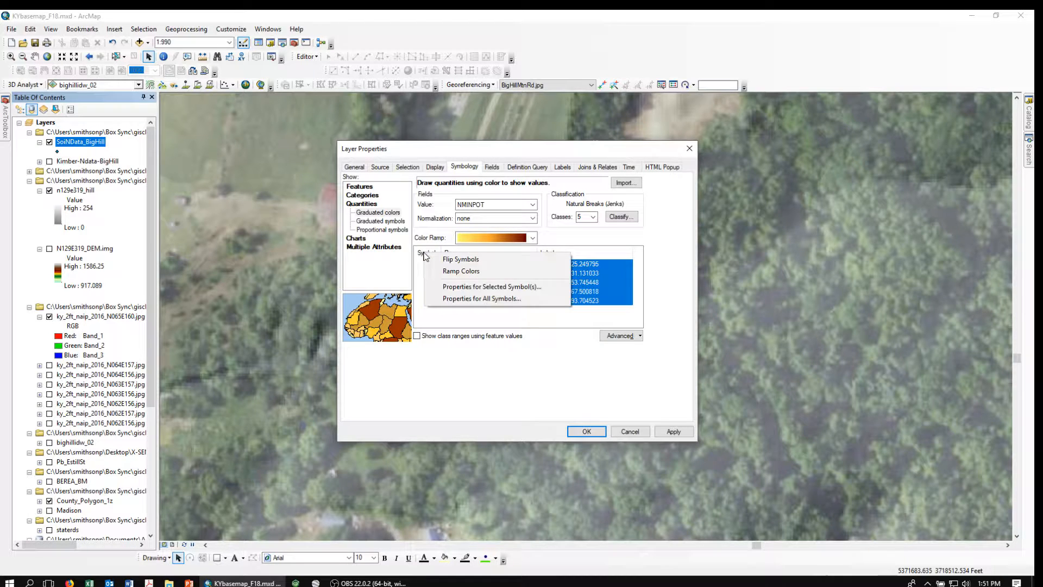
left_click(471, 287)
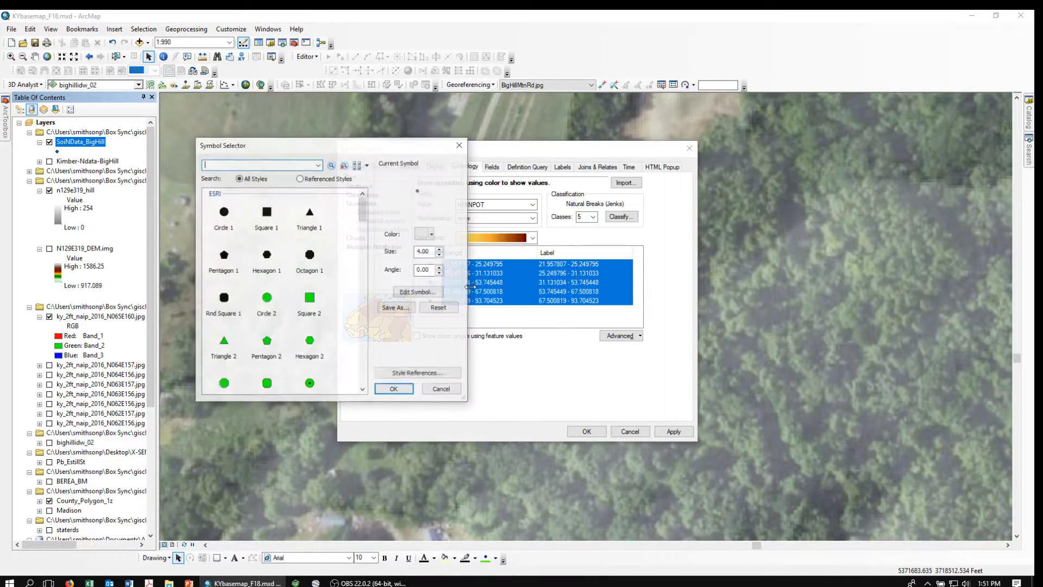
left_click(440, 250)
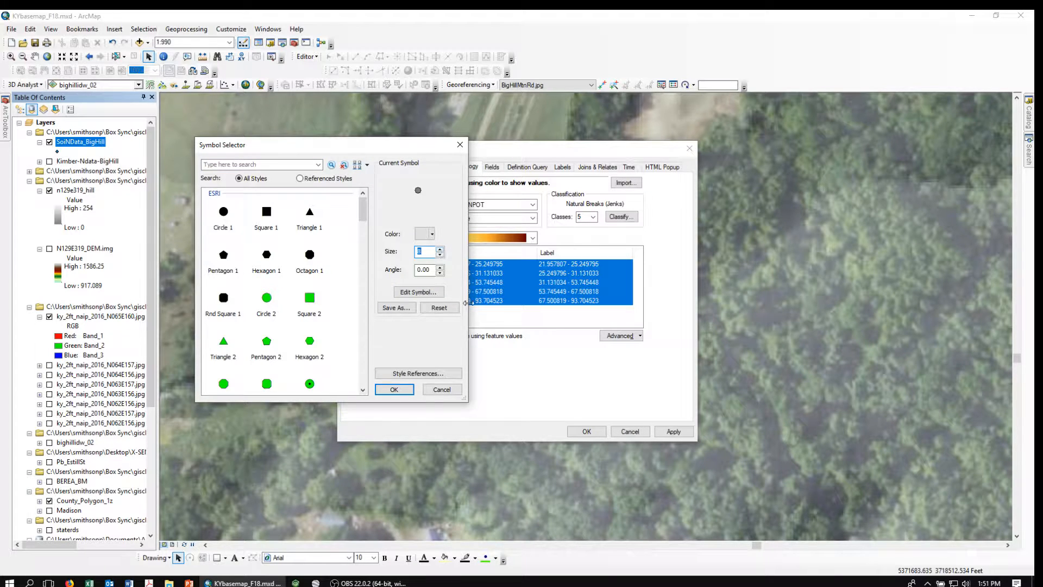
left_click(392, 389)
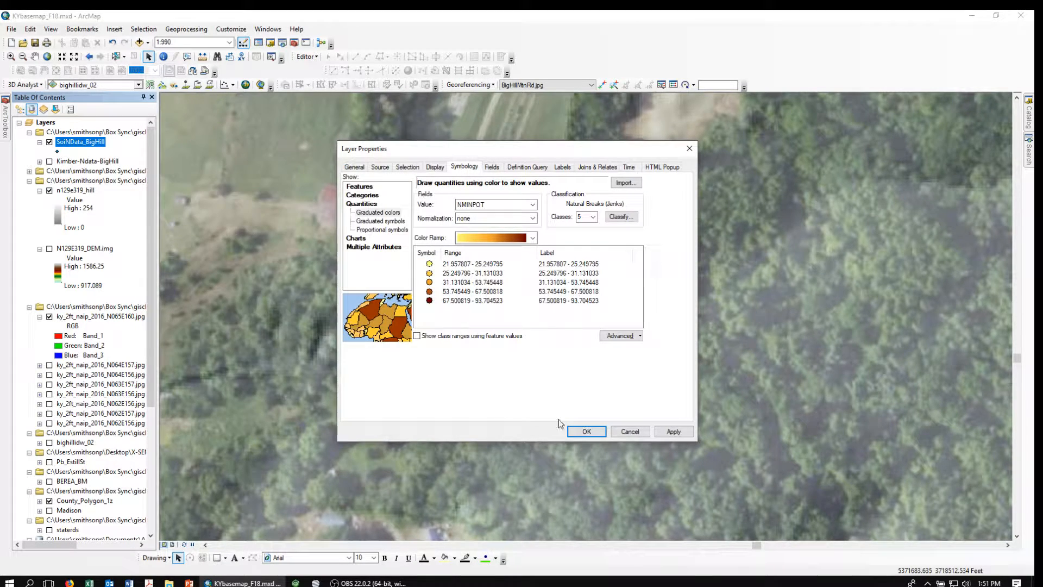
left_click(586, 431)
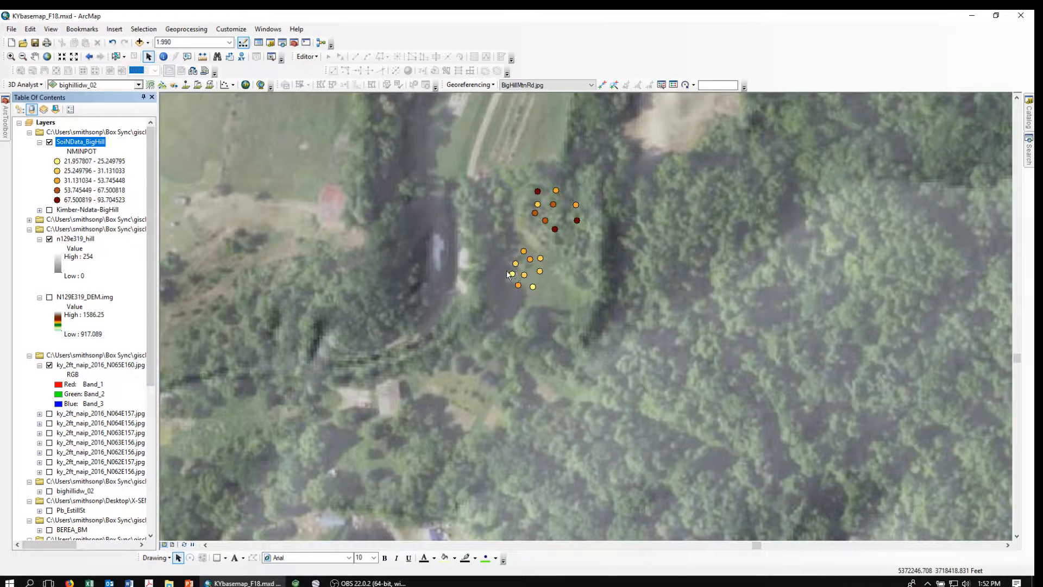
Open the IDW tool with Soils\SoilNData_BigHill.shp as the input point features.
left_click(6, 128)
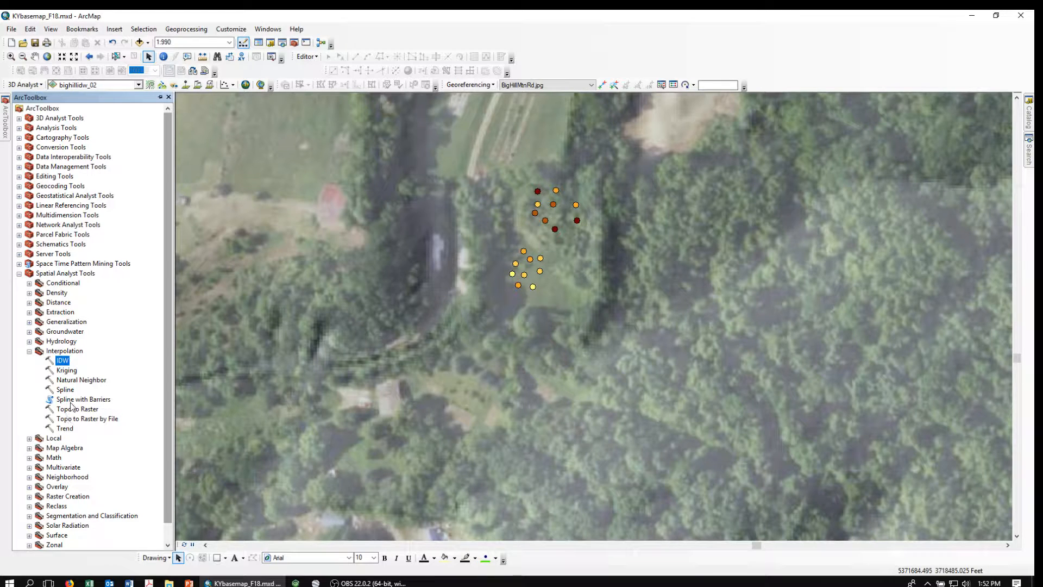
double_click(62, 360)
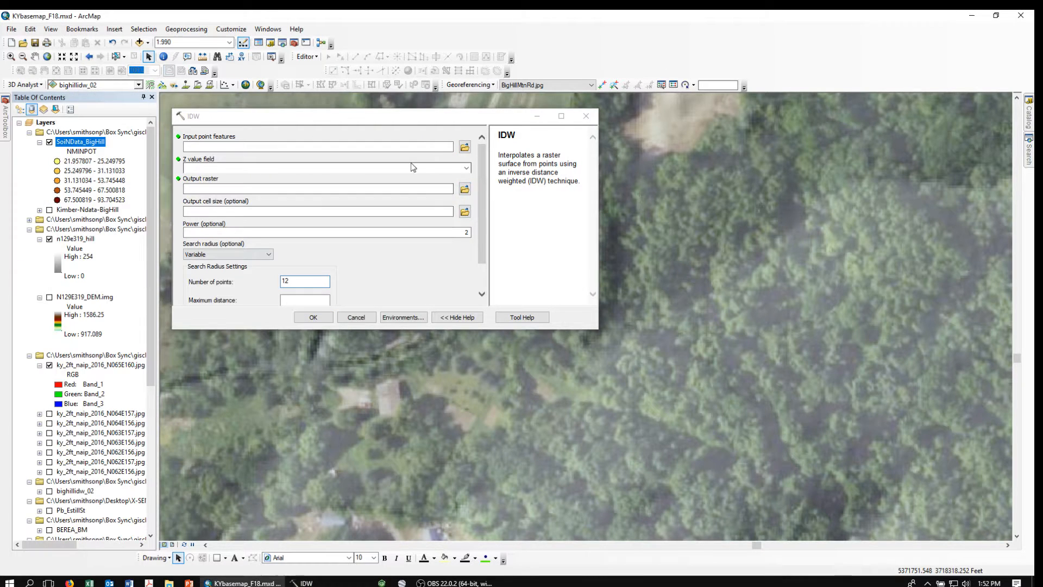
left_click(465, 148)
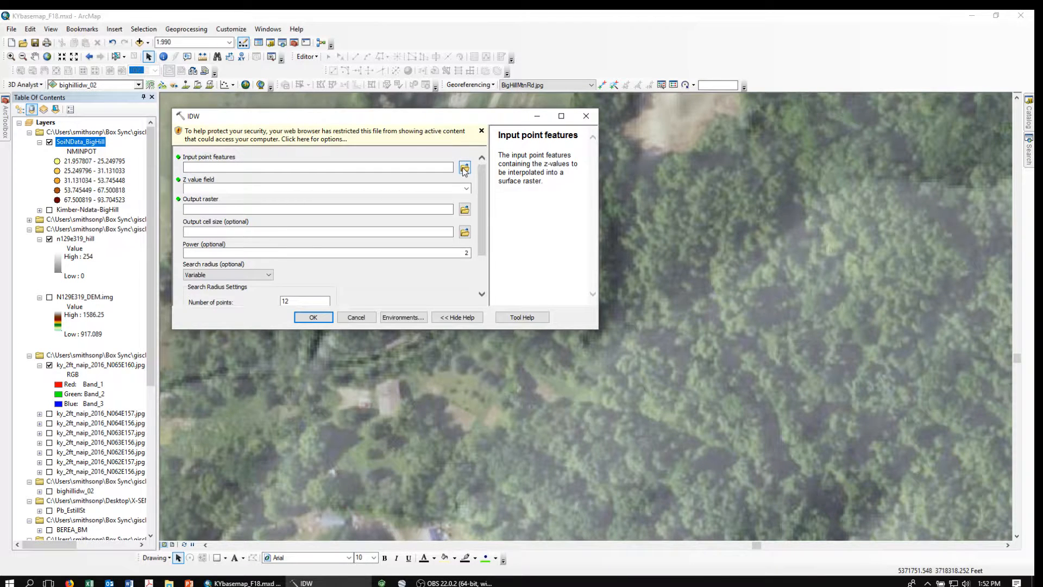
left_click(464, 168)
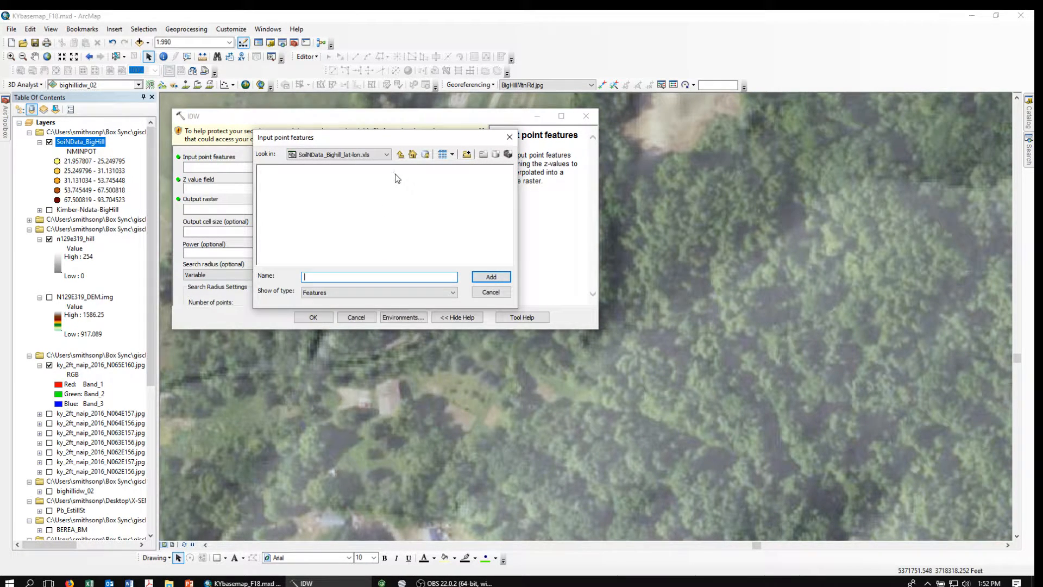
left_click(400, 156)
left_click(400, 156)
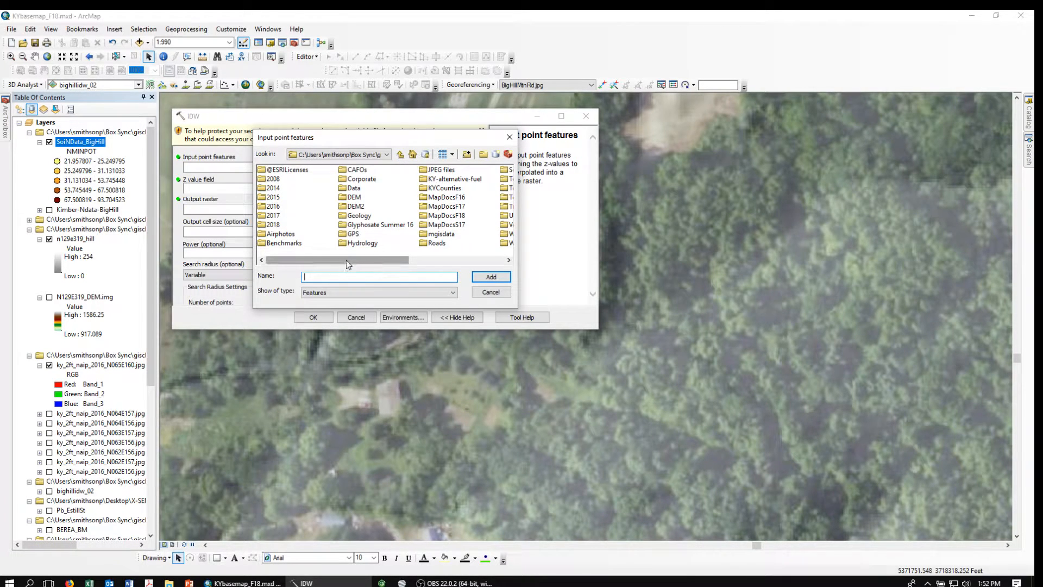
left_click_drag(347, 260, 394, 259)
double_click(427, 170)
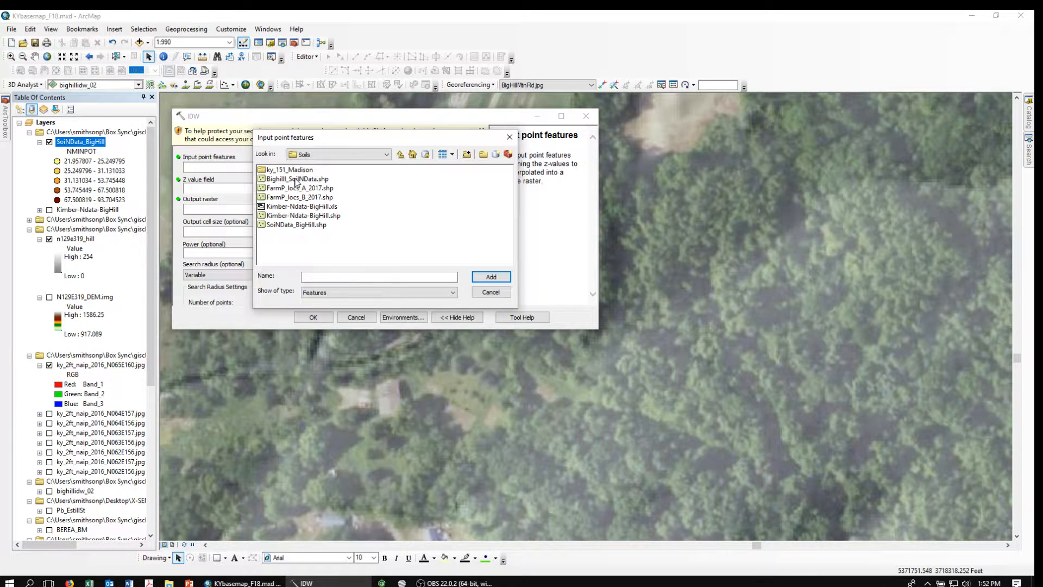
left_click(283, 225)
left_click(490, 277)
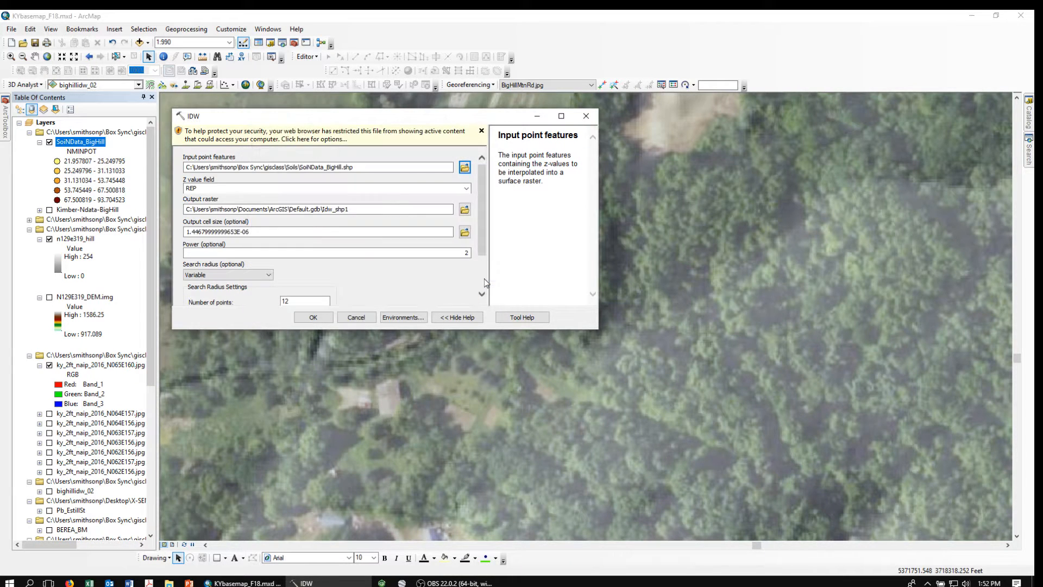
Use NMINPOT as the Z value field and save the output raster as BigHillIDW04.
left_click(466, 188)
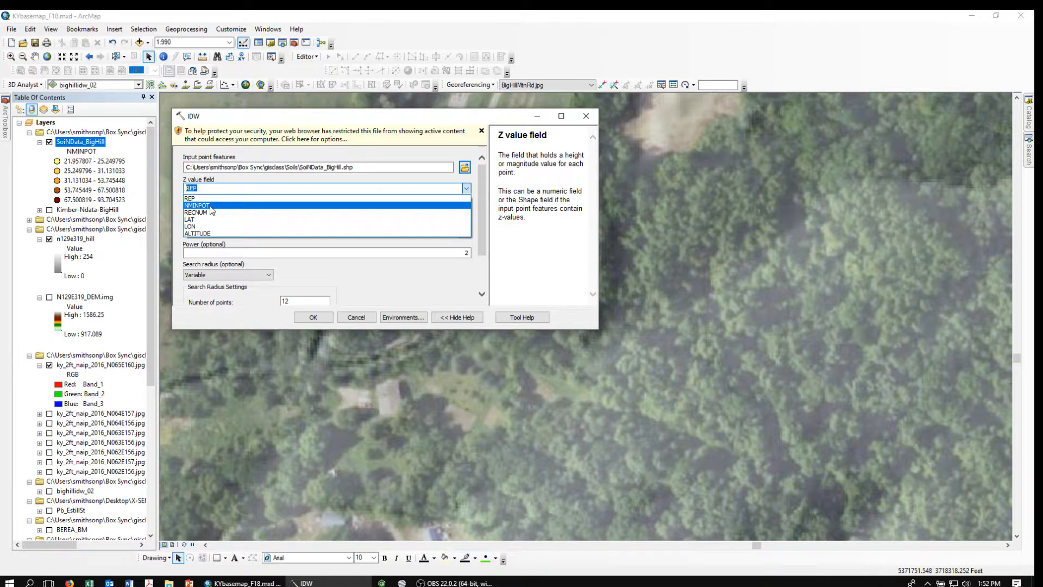
left_click(211, 207)
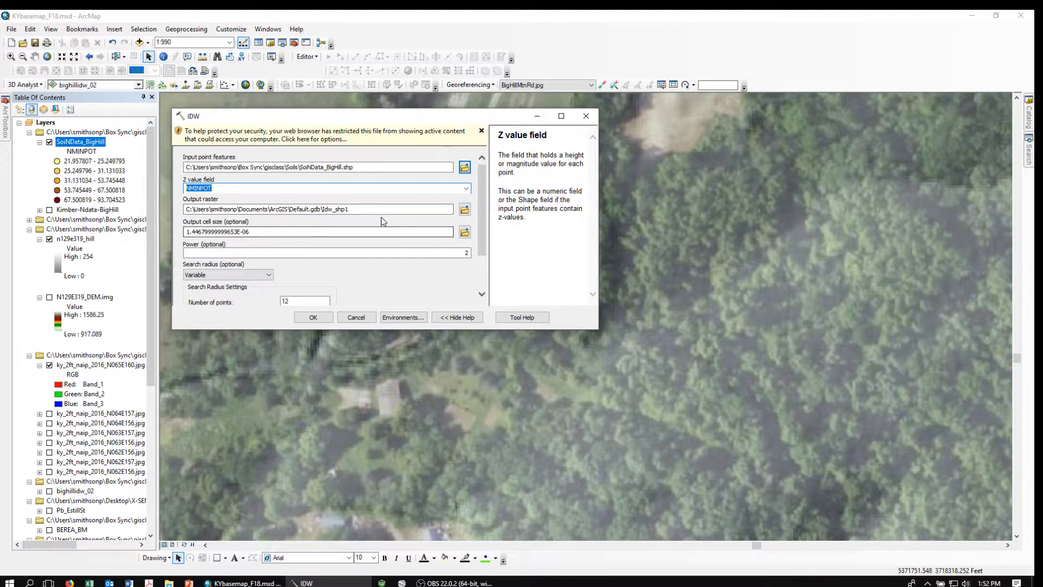
left_click(465, 211)
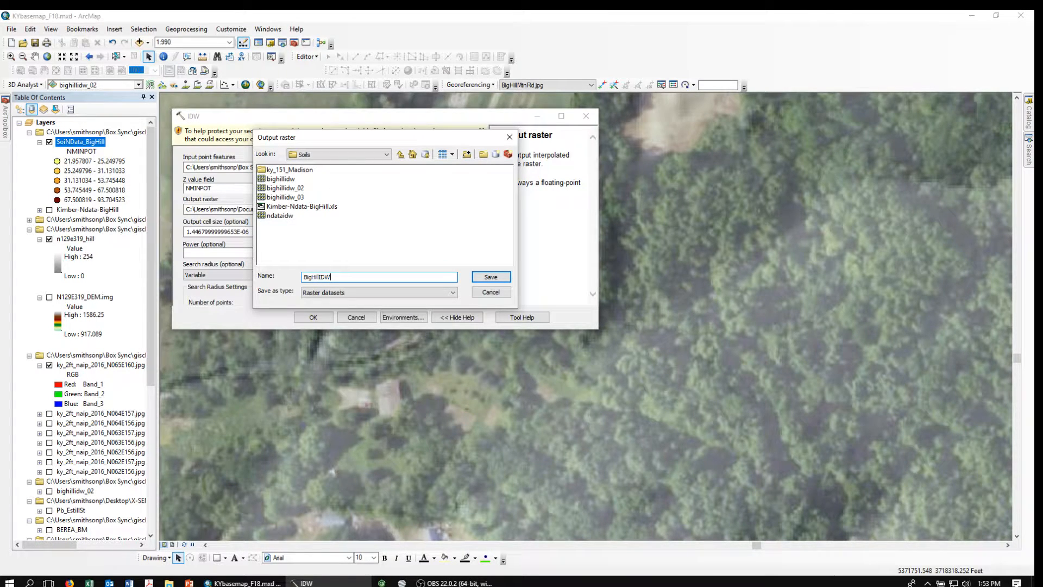
type("4")
left_click(490, 278)
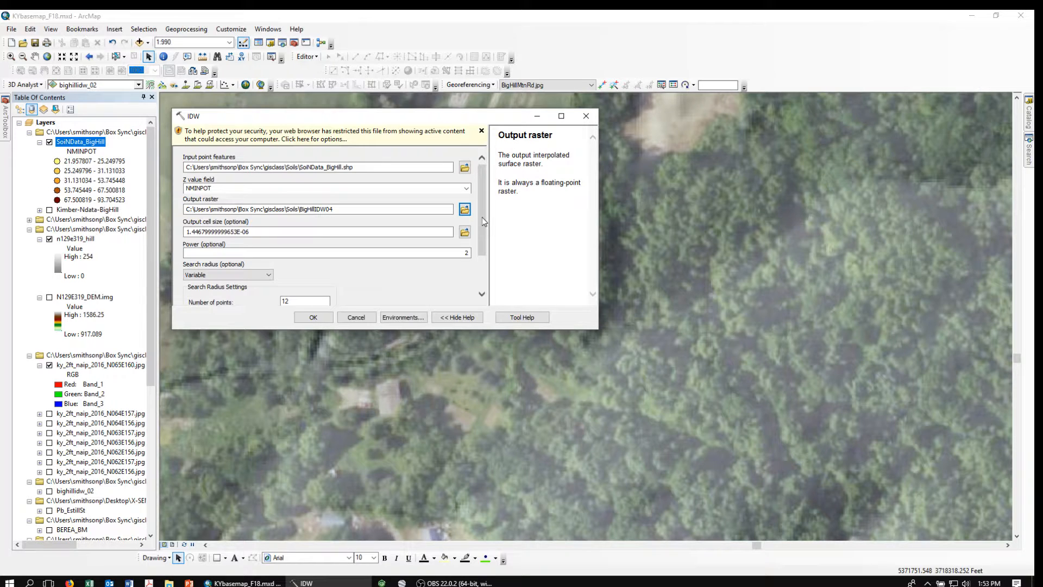
left_click_drag(482, 221, 481, 200)
Run IDW and add the resulting bighillidw04 raster (21.9603–93.6929) beneath the soil points.
left_click(313, 319)
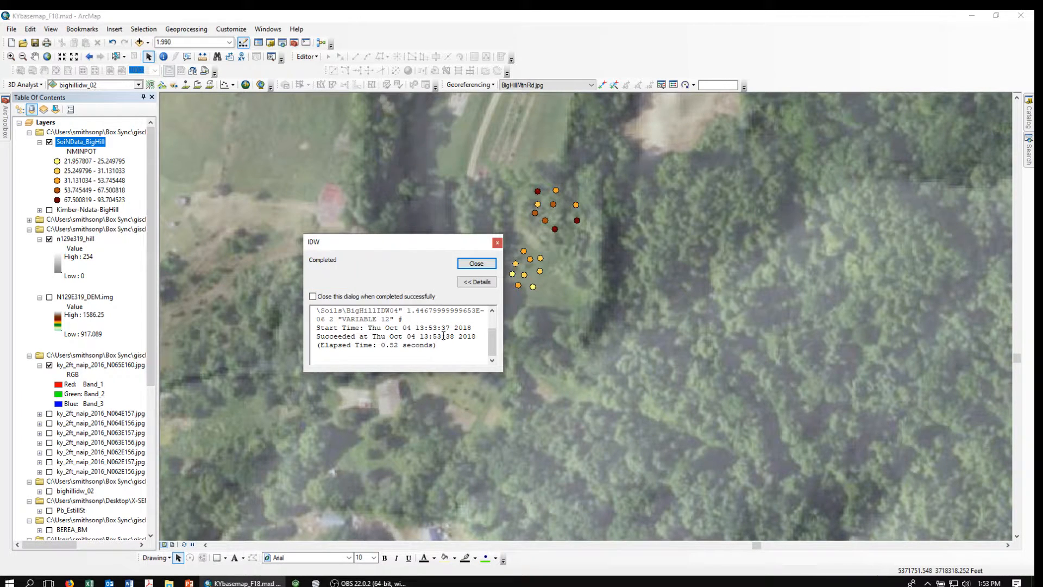
left_click(478, 264)
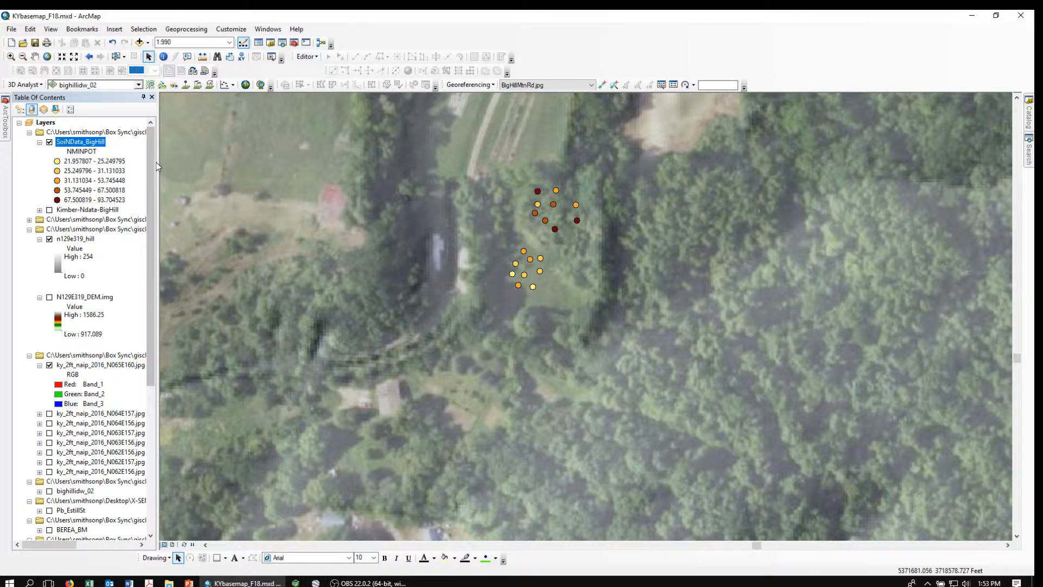
left_click(139, 42)
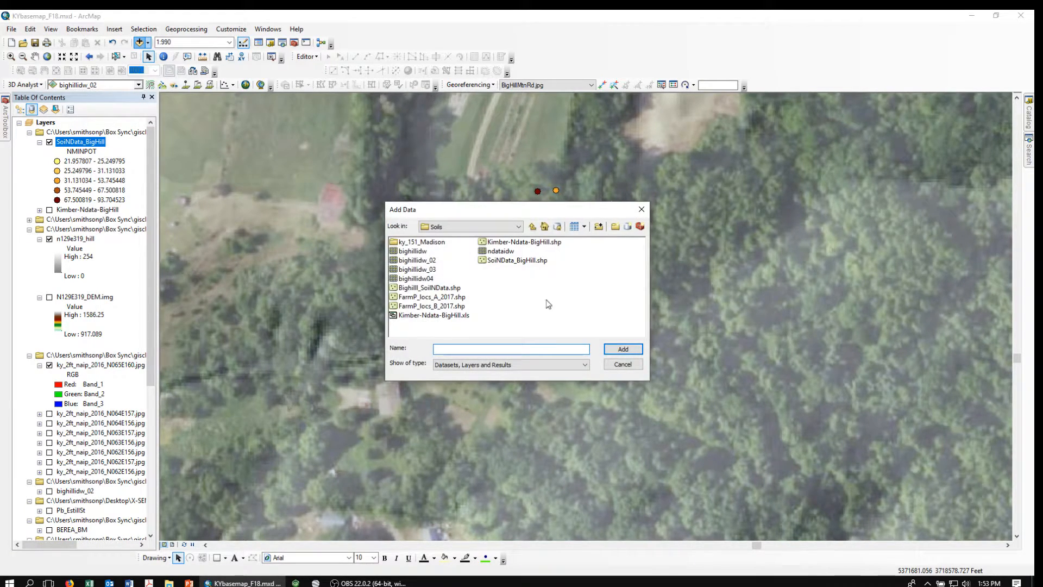
left_click(423, 278)
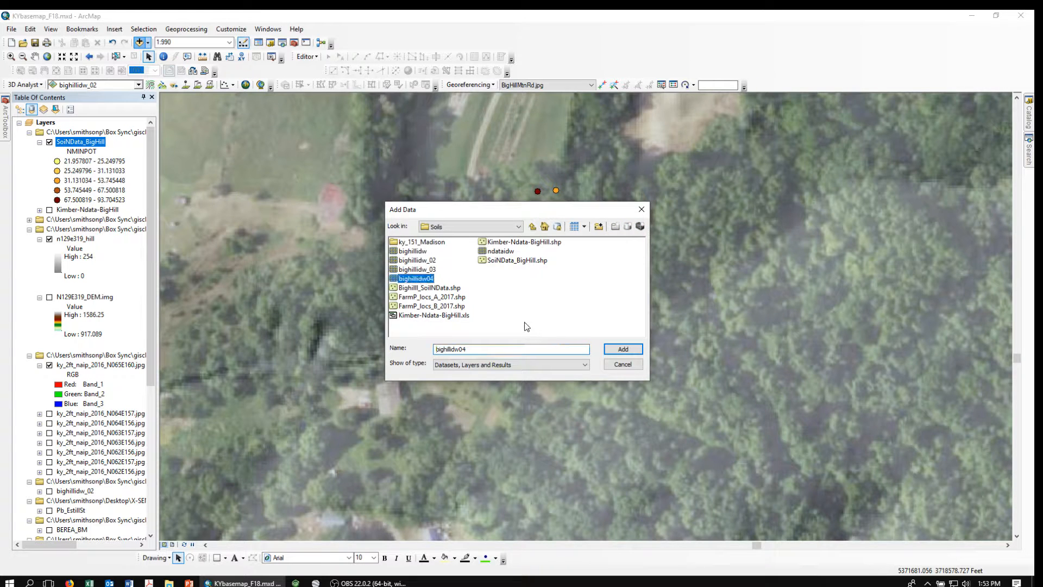
left_click(623, 348)
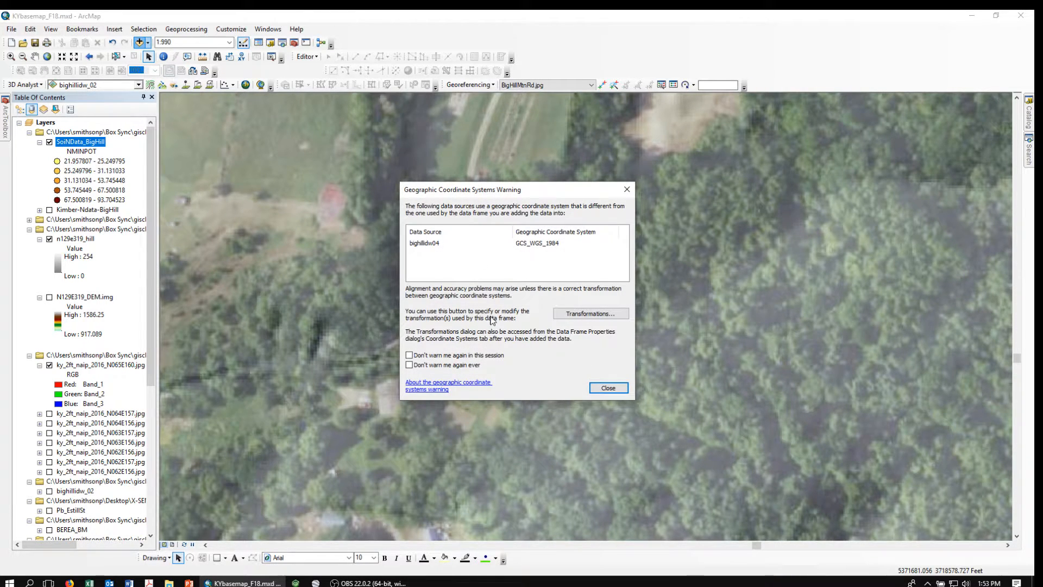
left_click(608, 388)
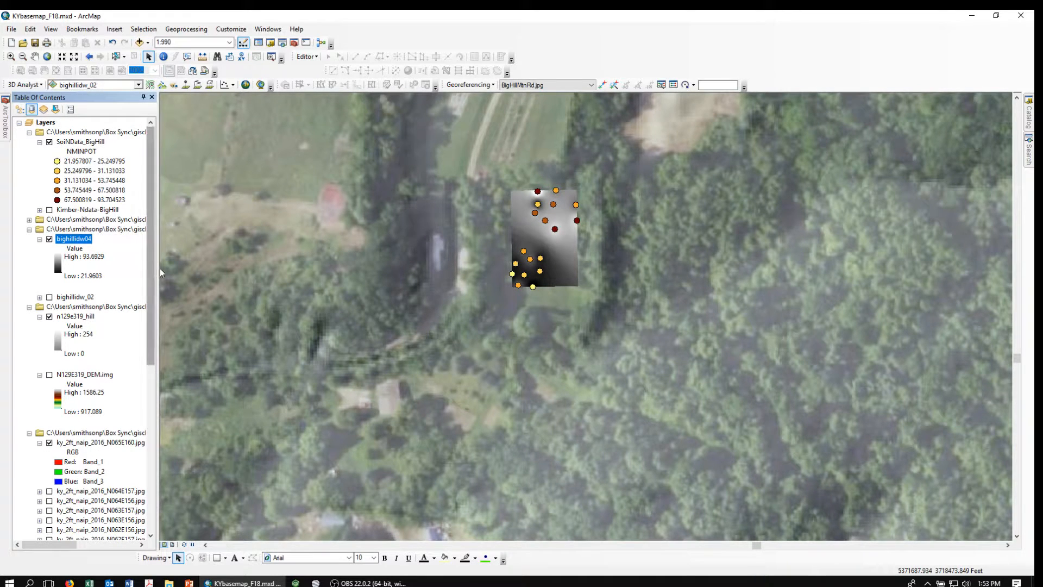
Symbolize bighillidw04 as classified values with the Yellow to Dark Red colour ramp.
double_click(68, 241)
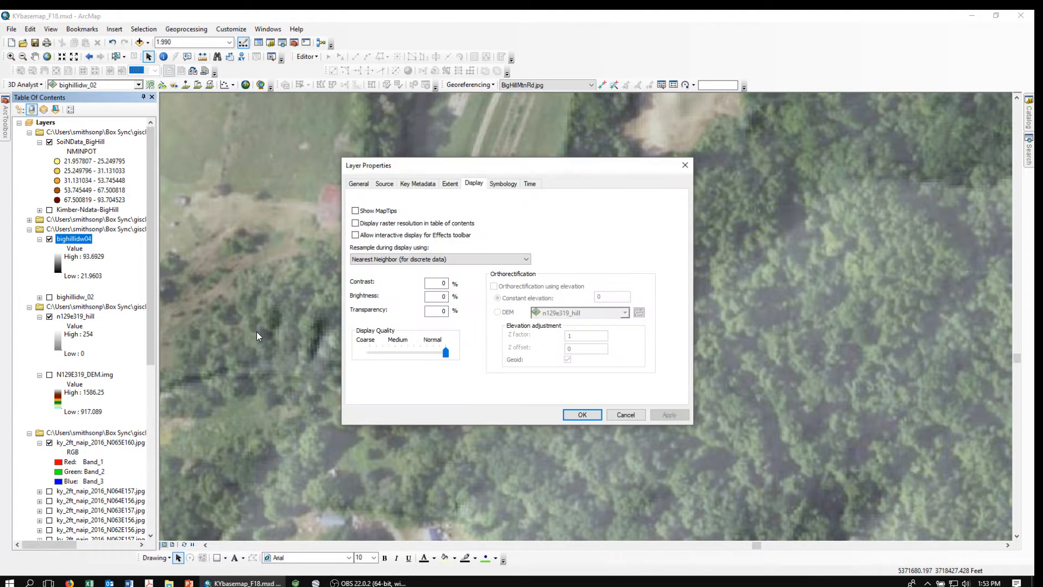
left_click(502, 184)
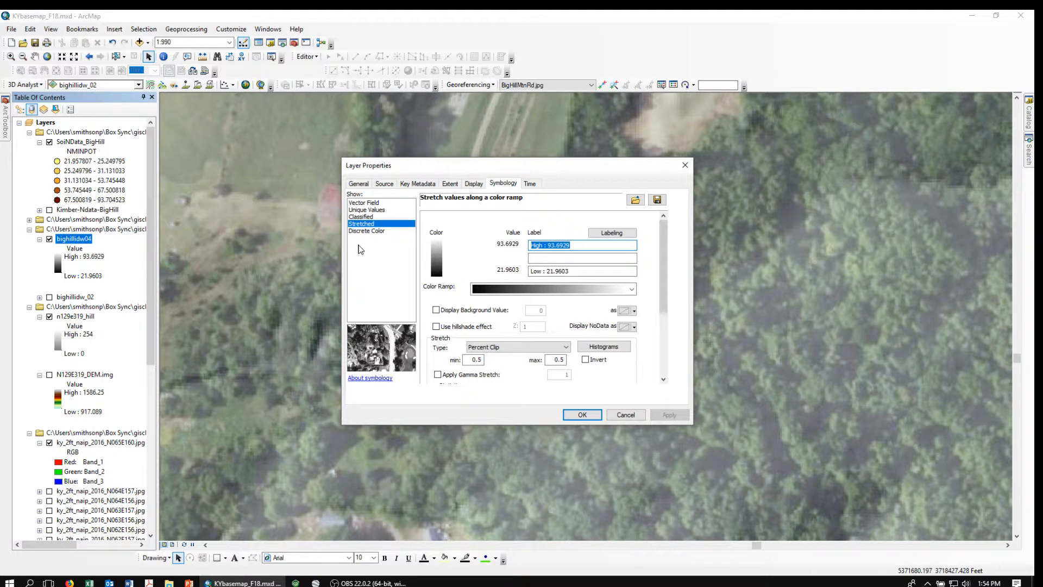
left_click(360, 216)
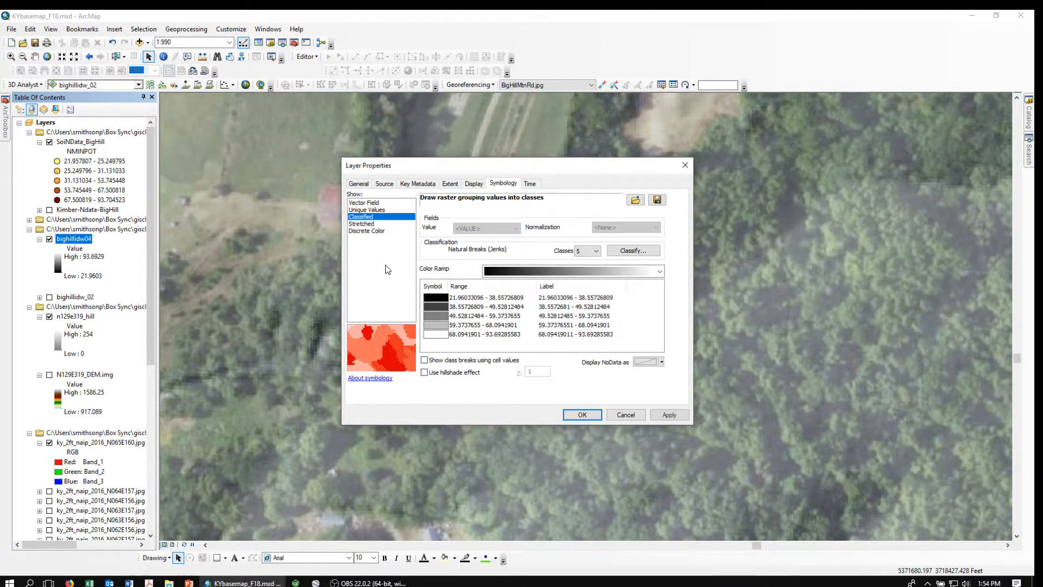
right_click(555, 279)
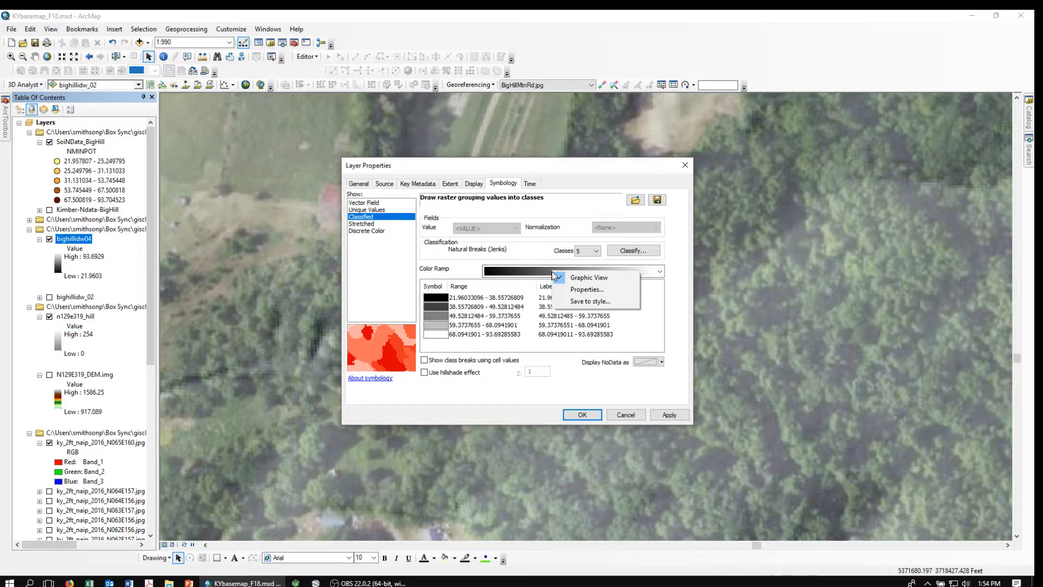
left_click(565, 280)
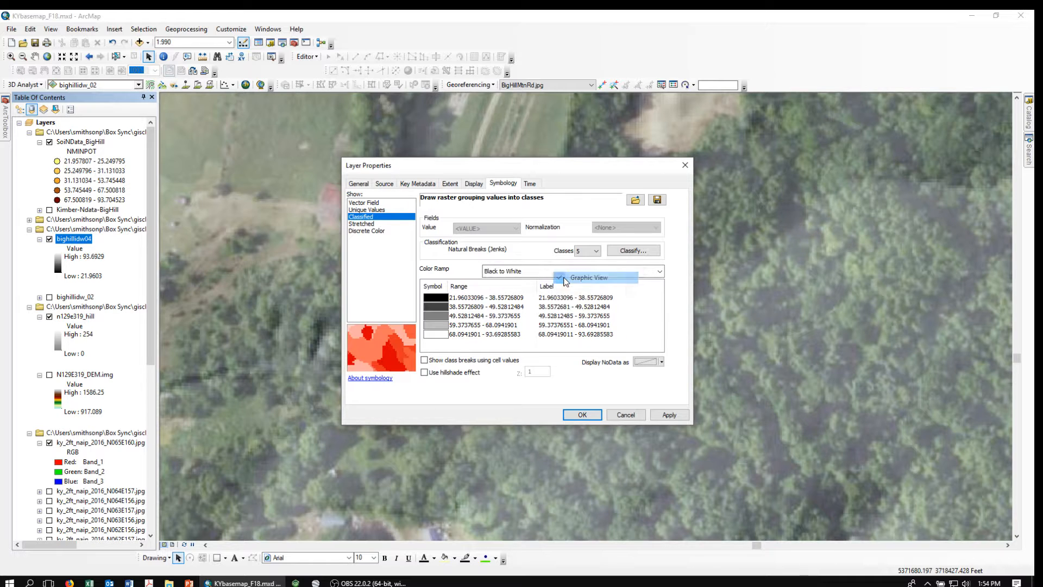
left_click(660, 272)
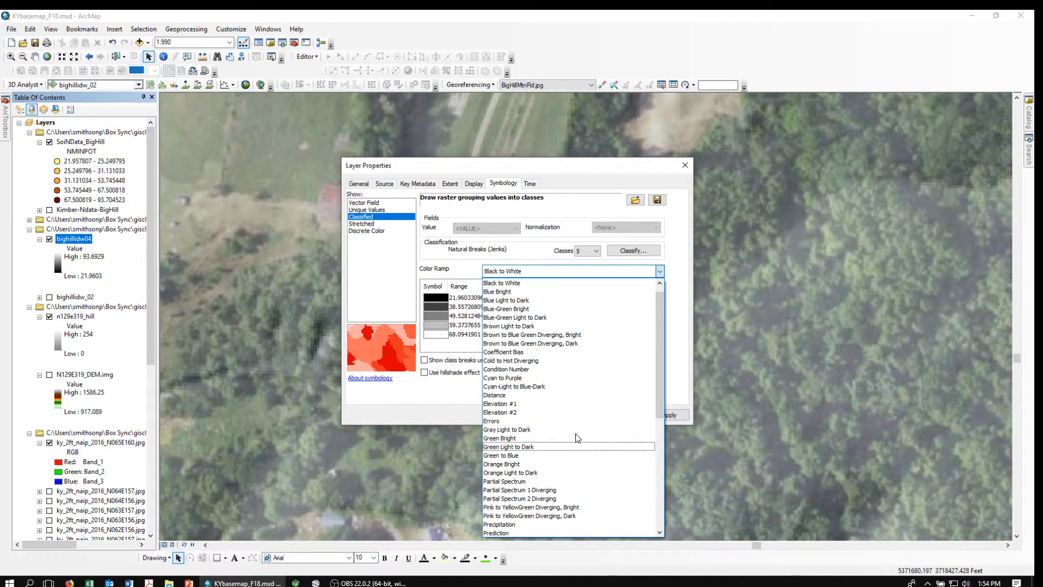
left_click_drag(657, 388, 667, 491)
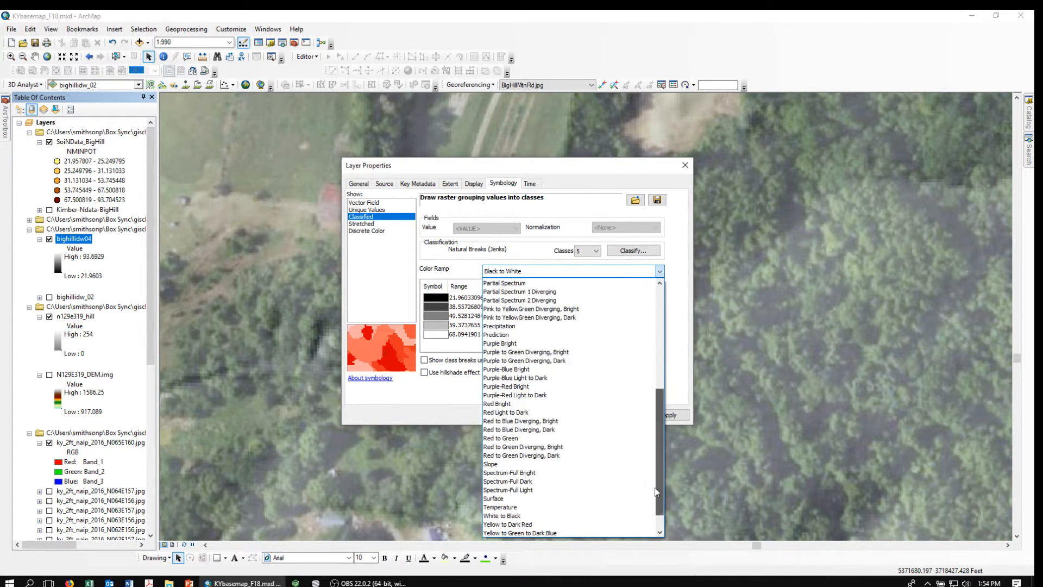
left_click(497, 525)
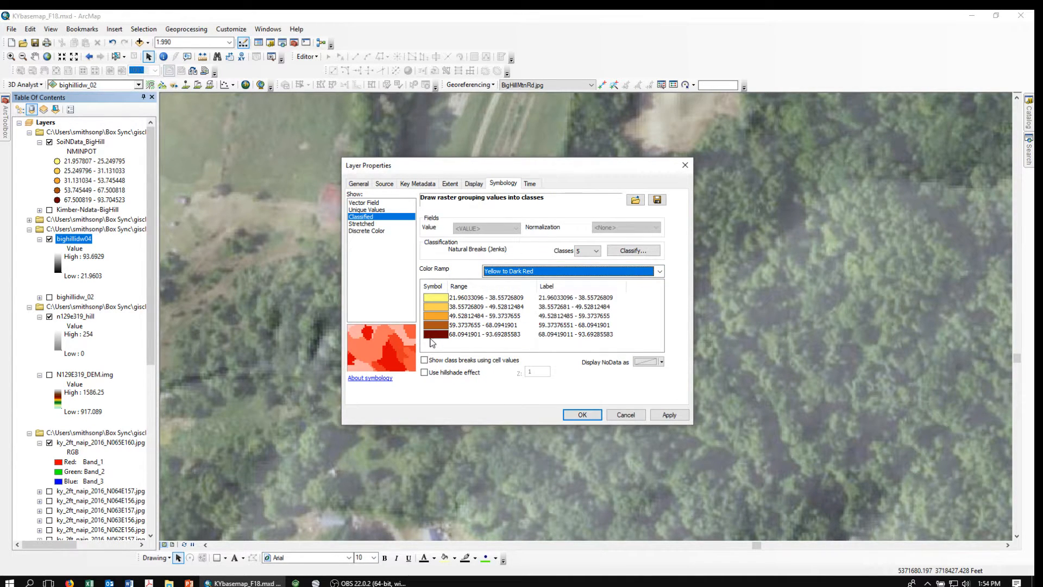
Round the class labels to 0 decimal places and apply the symbology.
left_click(549, 290)
left_click(578, 309)
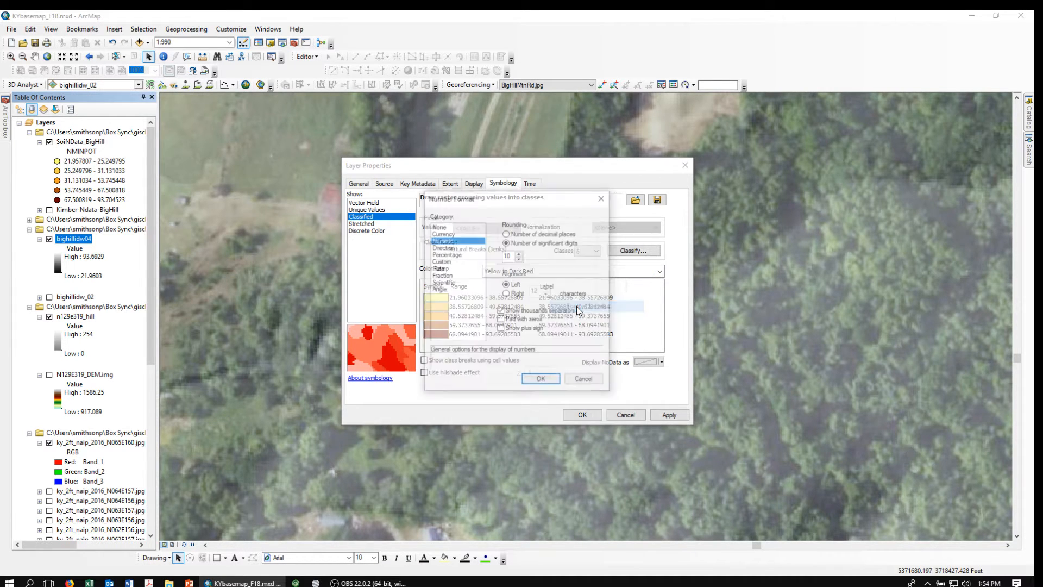
left_click(506, 234)
left_click_drag(513, 254, 495, 257)
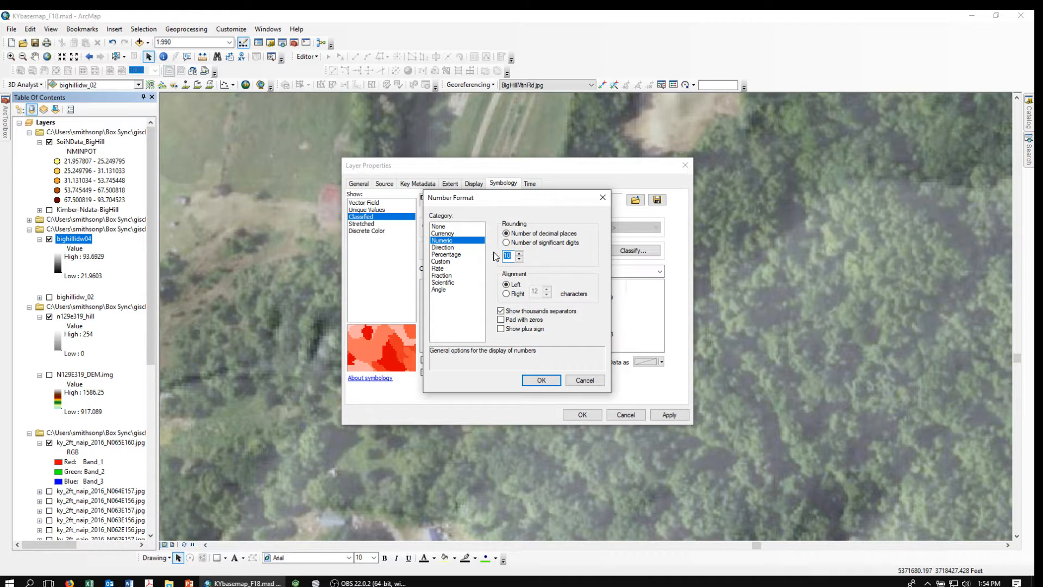
type("0")
left_click(540, 380)
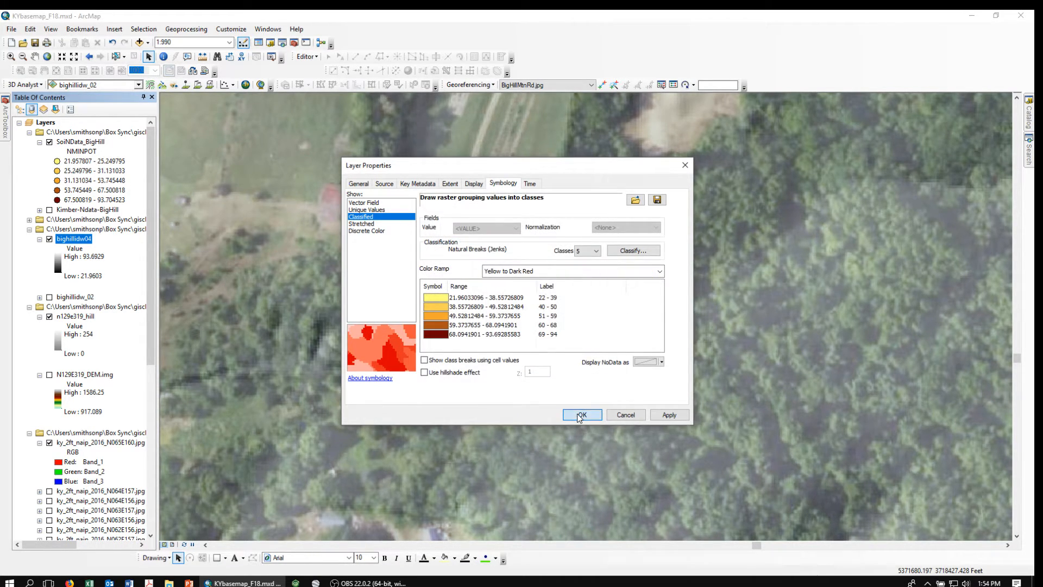
left_click(578, 415)
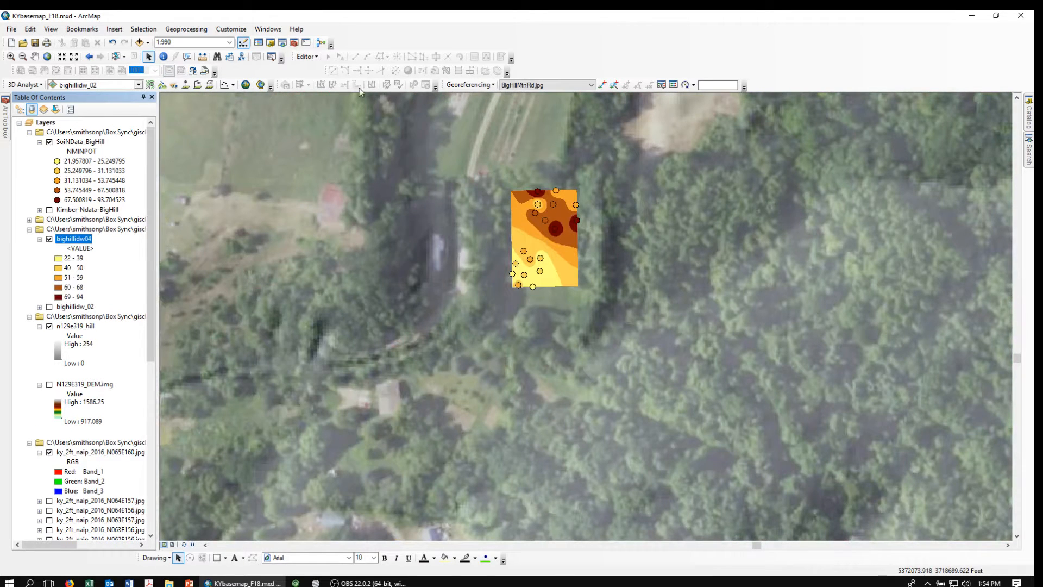
Zoom into the classified raster area, then bring the OBS recorder to the front.
left_click(10, 57)
left_click_drag(454, 173, 633, 302)
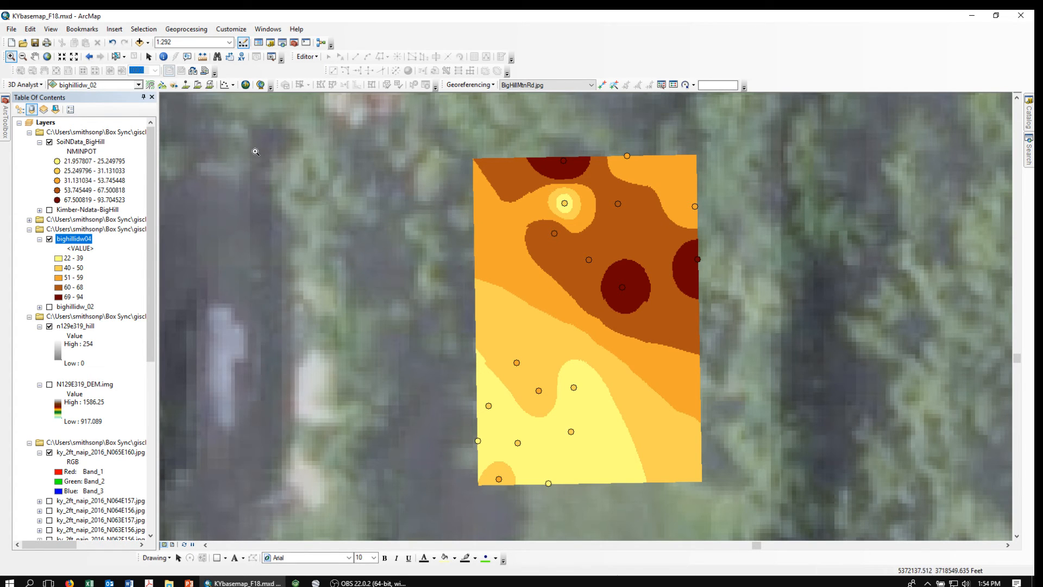
left_click(149, 57)
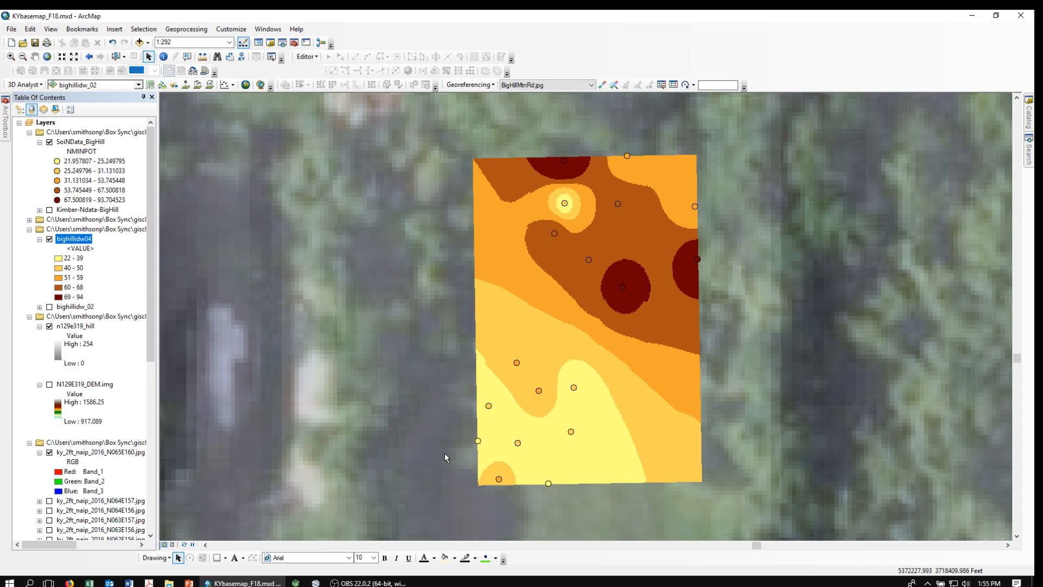
left_click(382, 584)
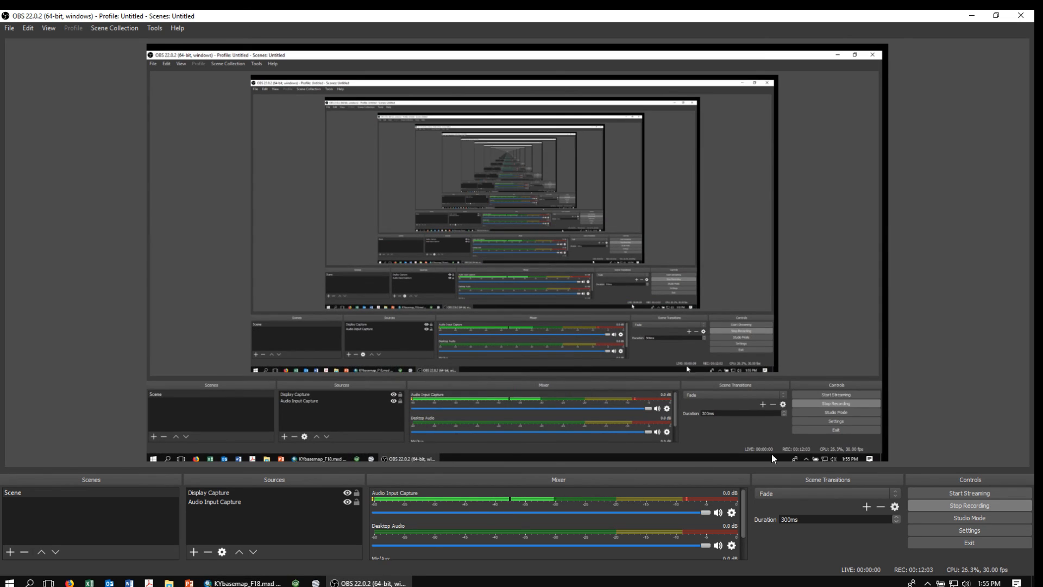